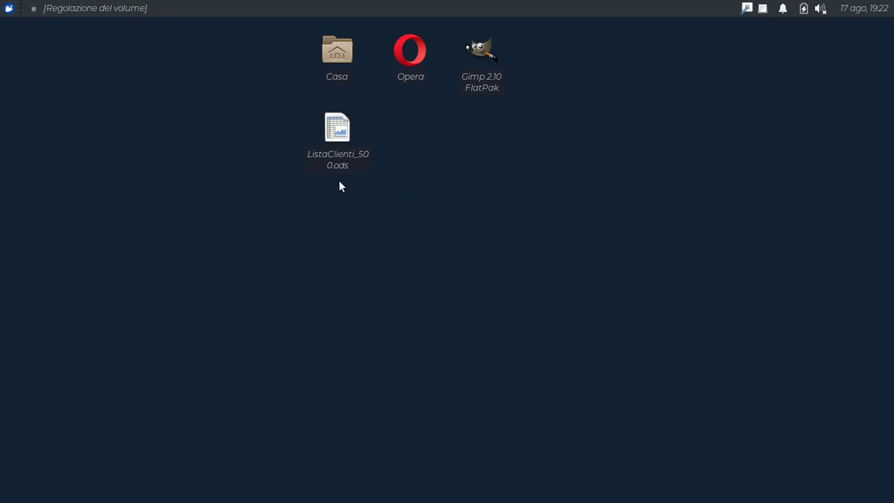
Select the ListaClienti_500.ods spreadsheet icon on the desktop
{"action": "left_click", "coordinate": [338, 132]}
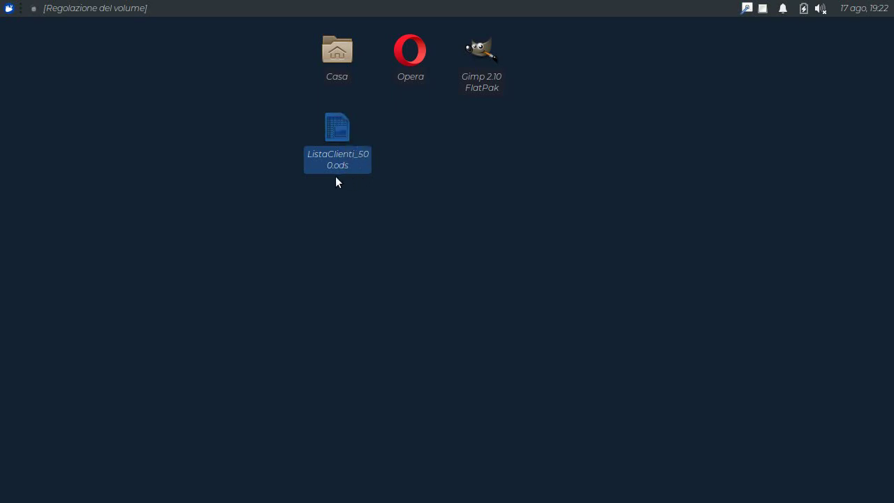
{"action": "double_click", "coordinate": [338, 132]}
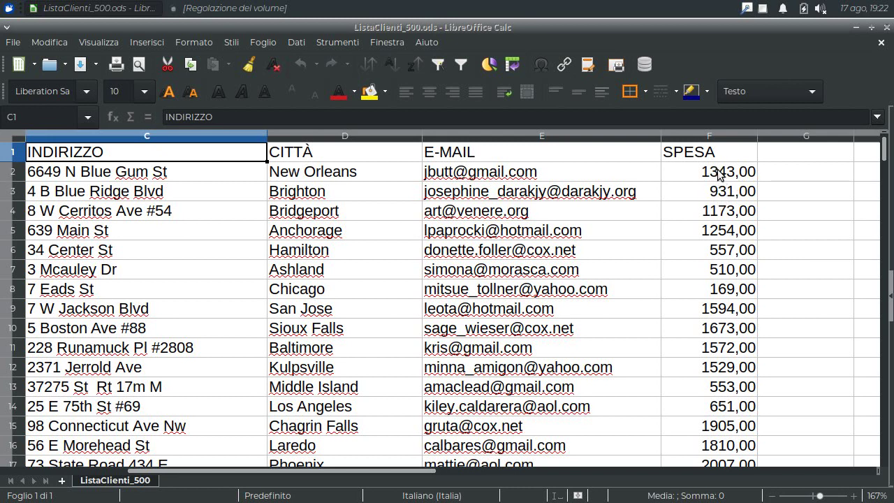
{"action": "left_click", "coordinate": [719, 175]}
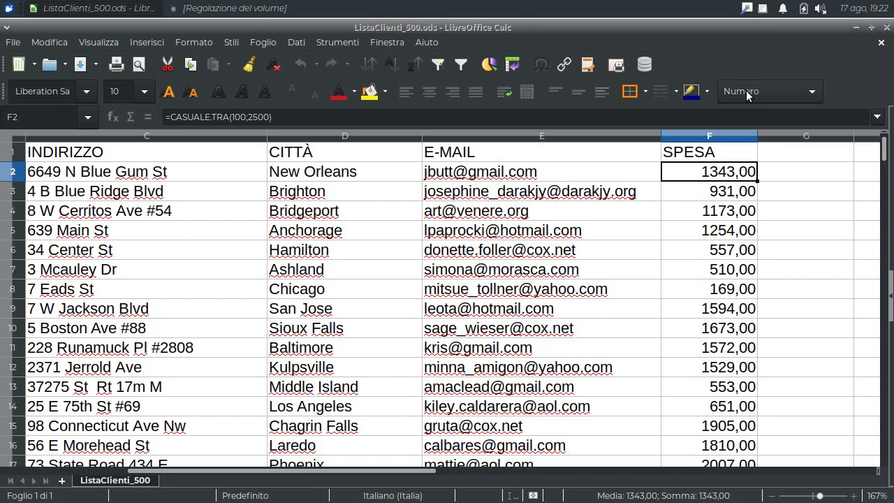
{"action": "left_click", "coordinate": [765, 87]}
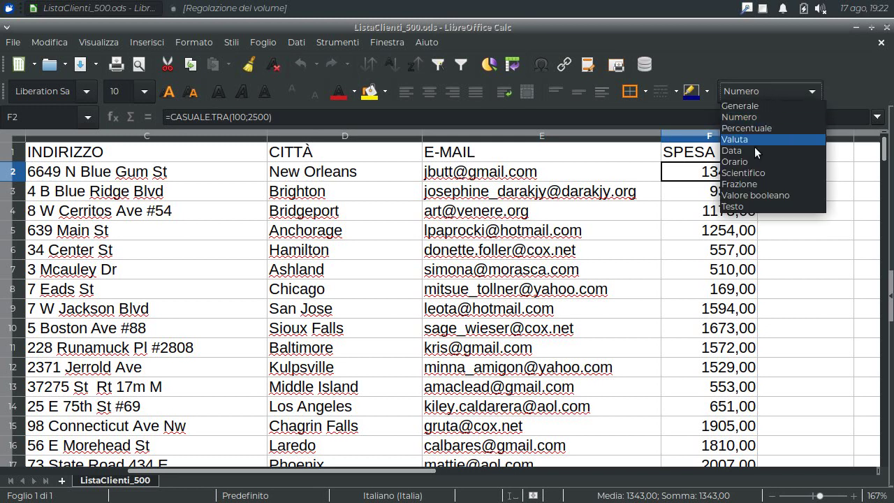
{"action": "left_click", "coordinate": [738, 49]}
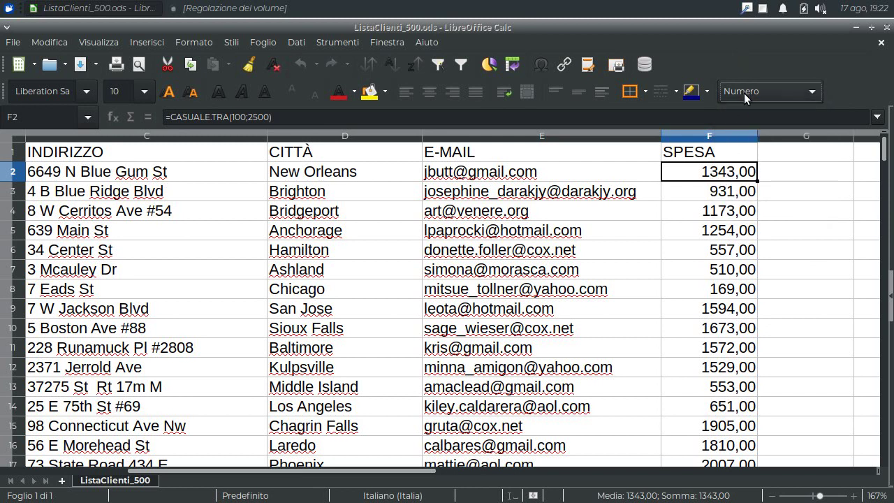
{"action": "left_click", "coordinate": [713, 190]}
{"action": "left_click", "coordinate": [716, 171]}
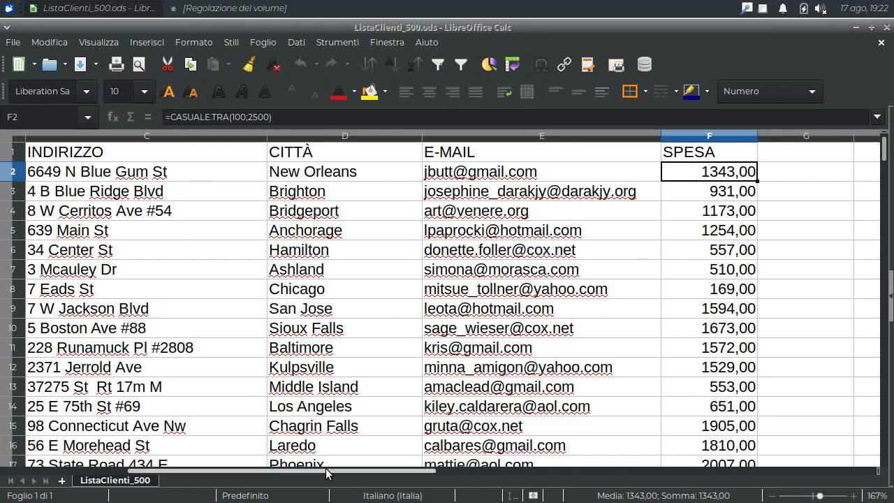
{"action": "left_click_drag", "start_coordinate": [328, 474], "coordinate": [203, 473]}
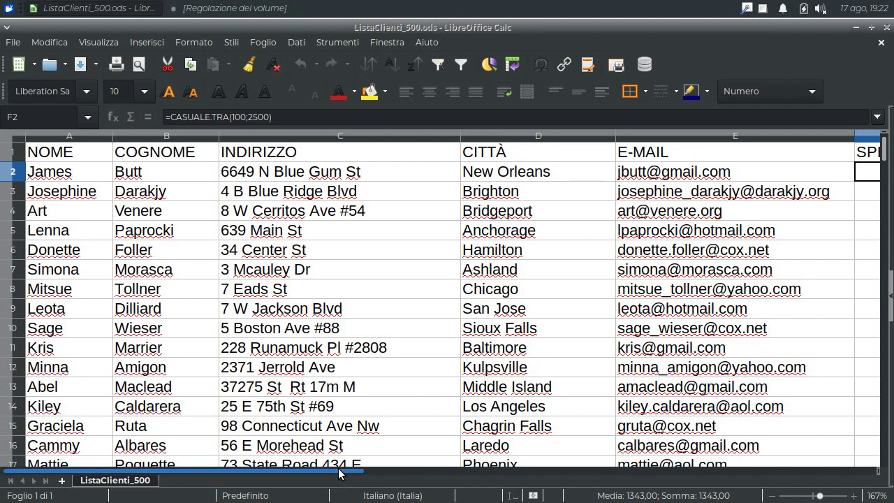
{"action": "left_click_drag", "start_coordinate": [338, 471], "coordinate": [624, 468]}
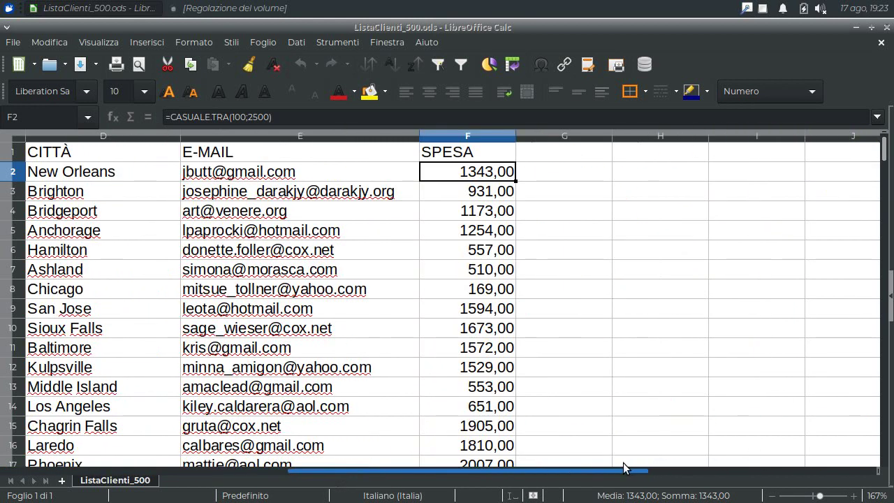
{"action": "left_click_drag", "start_coordinate": [623, 468], "coordinate": [433, 467]}
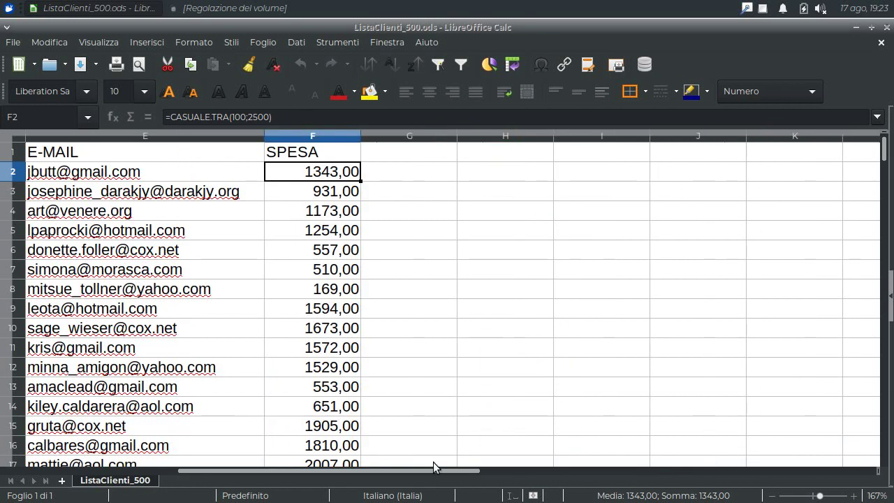
Close the spreadsheet and launch a blank LibreOffice Writer document from the applications menu
{"action": "left_click", "coordinate": [888, 27]}
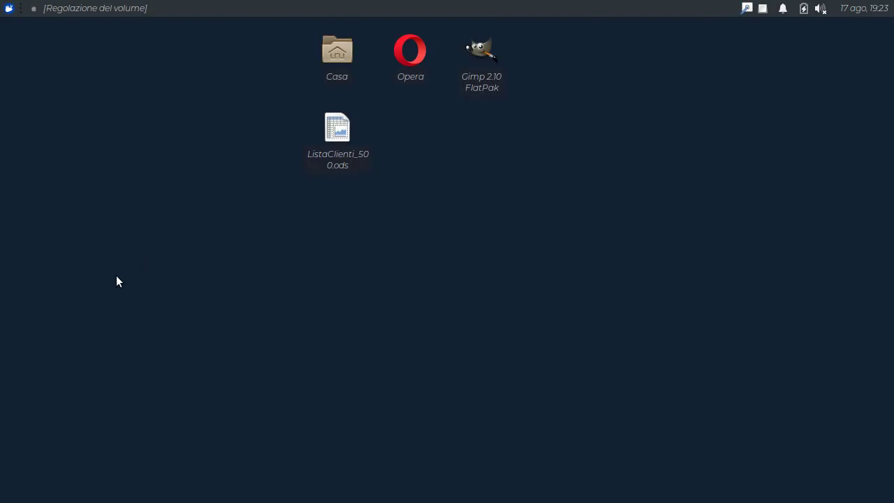
{"action": "left_click", "coordinate": [11, 7]}
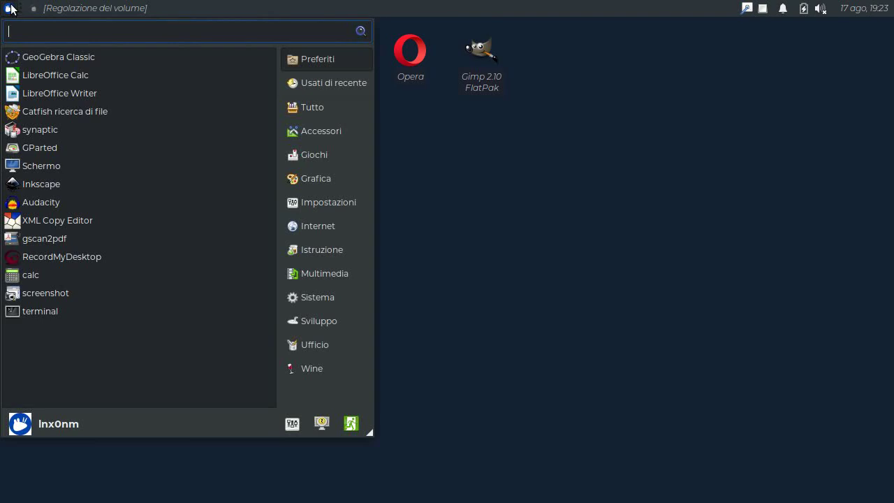
{"action": "left_click", "coordinate": [64, 92]}
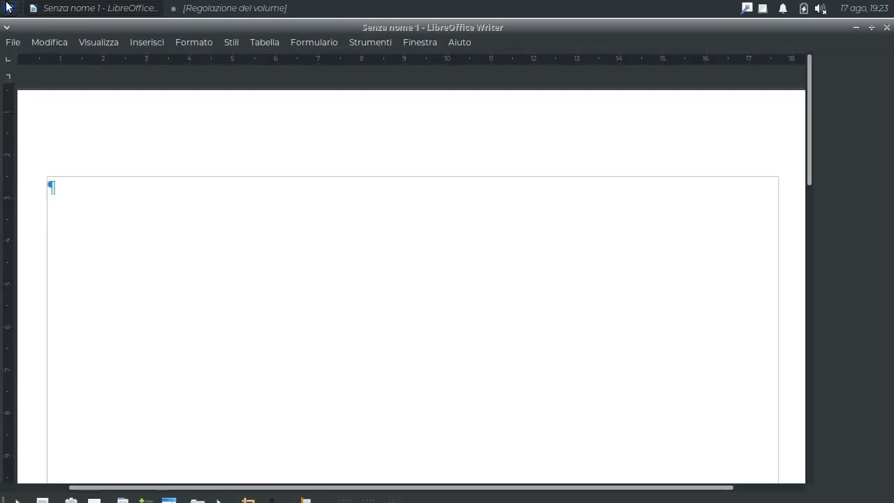
{"action": "left_click", "coordinate": [8, 8]}
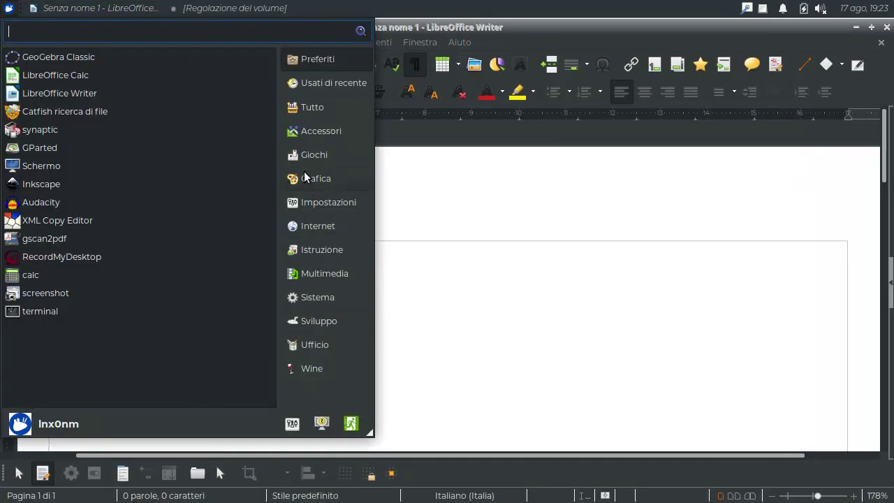
{"action": "left_click", "coordinate": [316, 344]}
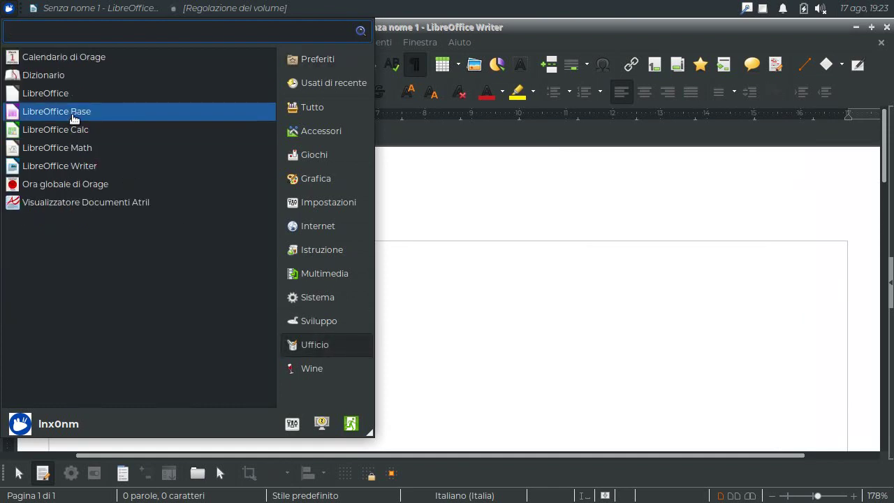
{"action": "left_click", "coordinate": [537, 218]}
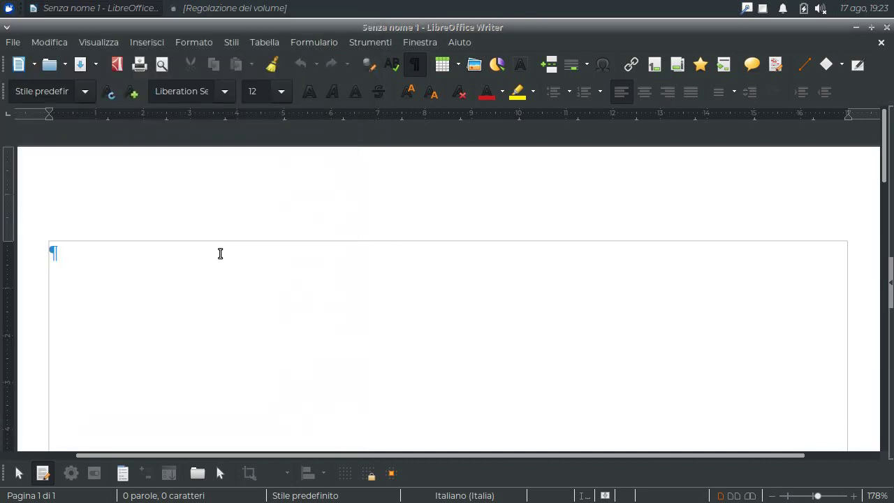
Type the greeting 'Gentile Cliente' on the first line of the blank document
{"action": "type", "text": "Gentil"}
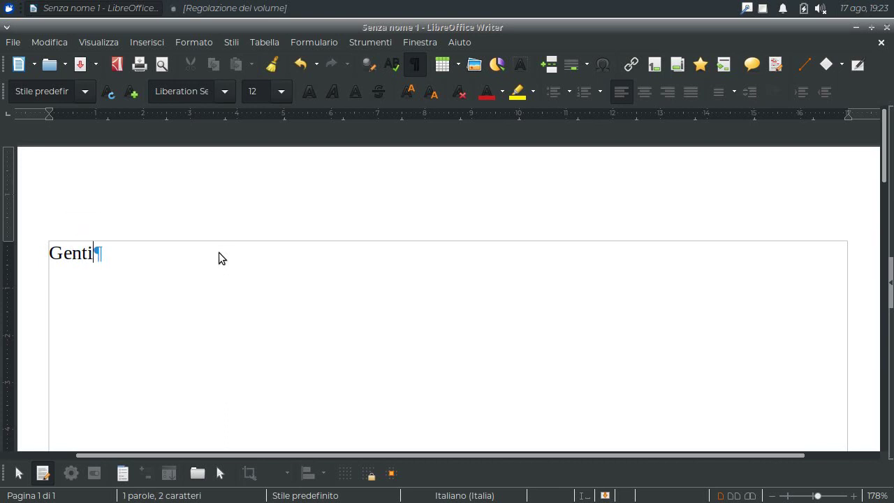
{"action": "type", "text": "e Cliente"}
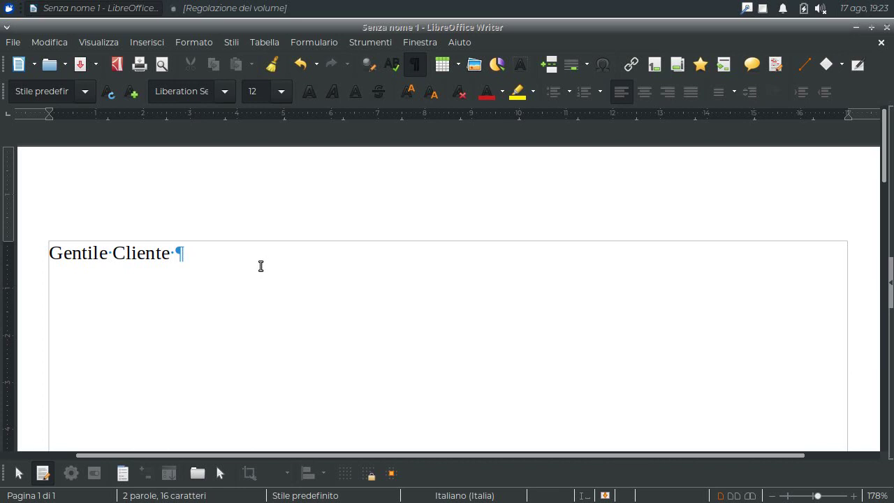
{"action": "left_click", "coordinate": [144, 41]}
{"action": "mouse_move", "coordinate": [200, 452]}
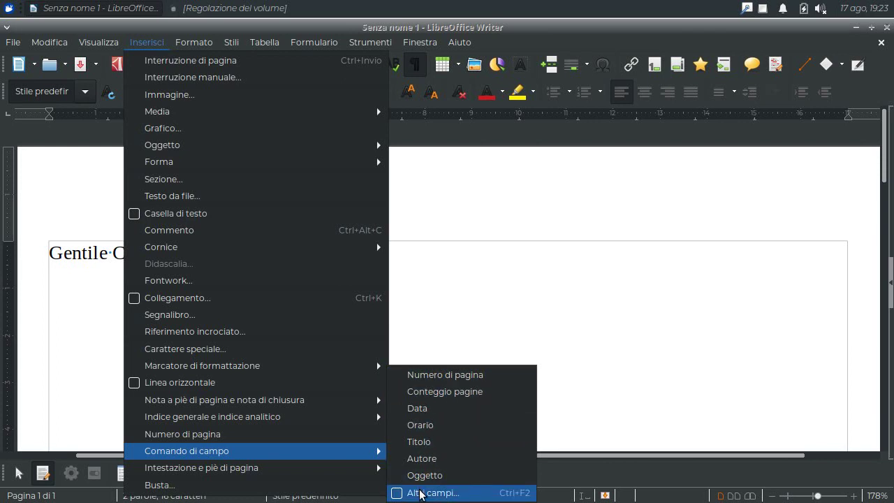
In the Fields dialog's Database tab, add ListaClienti_500.ods as a data source
{"action": "left_click", "coordinate": [423, 493]}
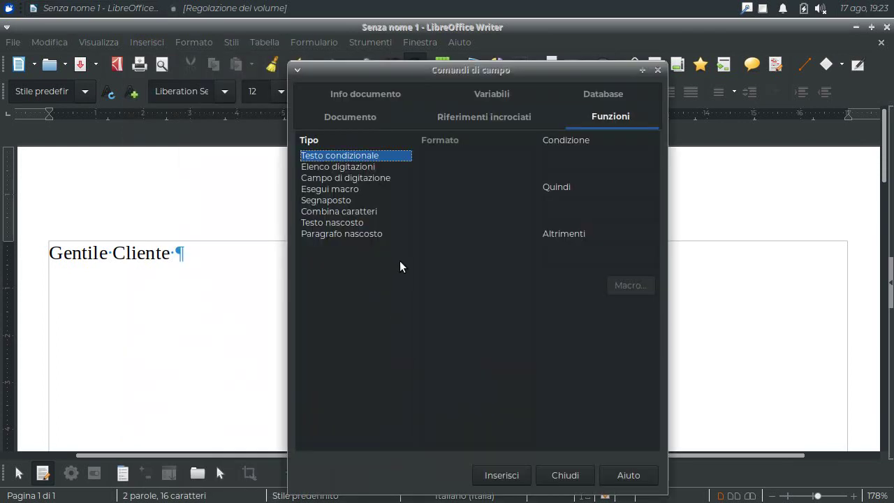
{"action": "left_click", "coordinate": [603, 91]}
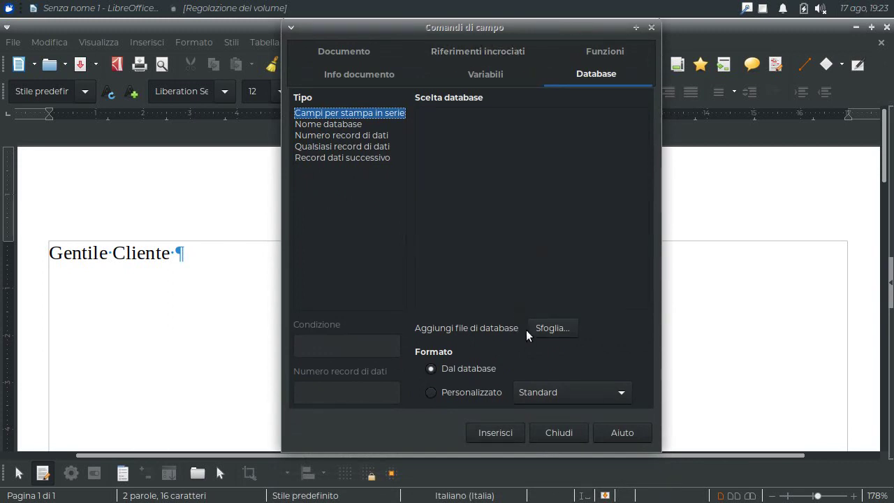
{"action": "left_click", "coordinate": [551, 325]}
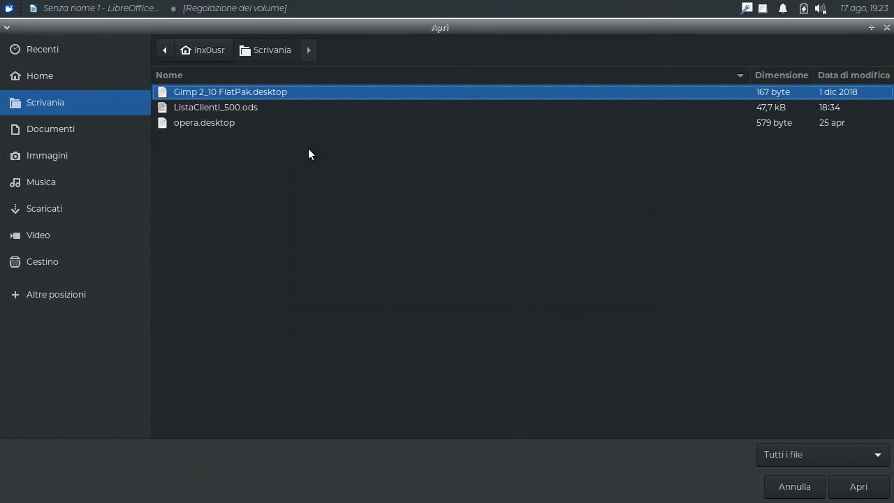
{"action": "left_click", "coordinate": [227, 107]}
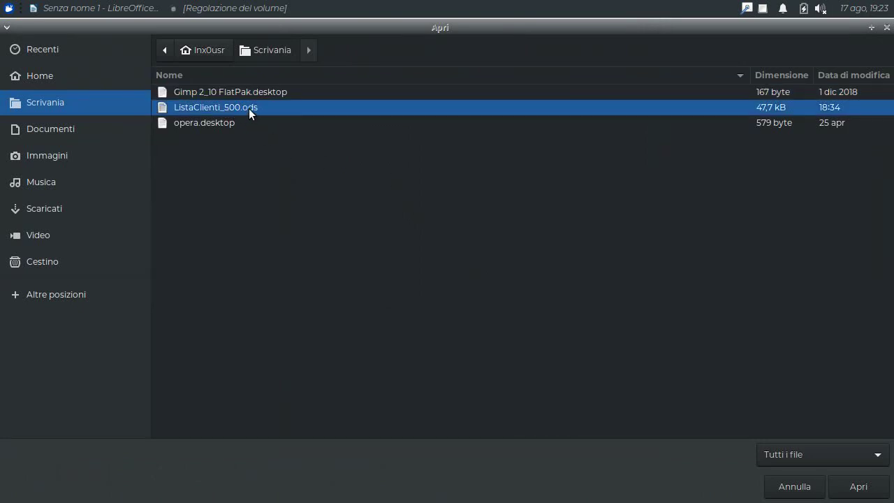
{"action": "left_click", "coordinate": [858, 486]}
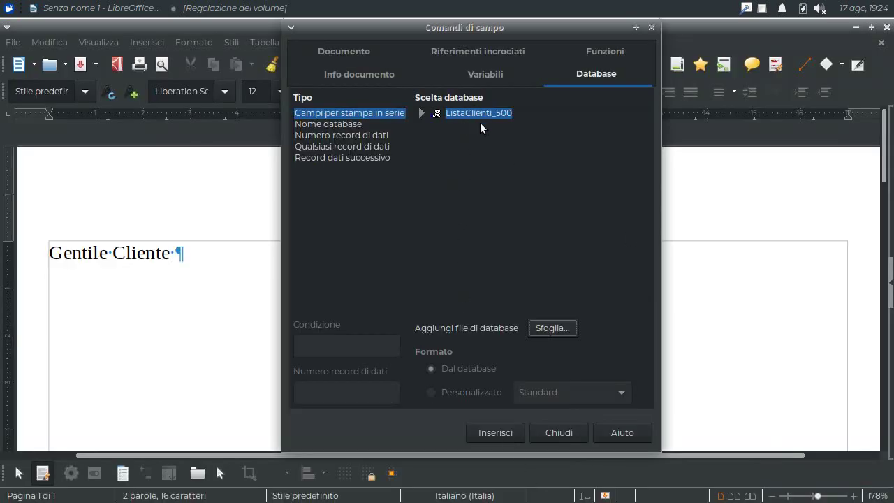
{"action": "mouse_move", "coordinate": [505, 28]}
{"action": "left_mouse_down"}
{"action": "mouse_move", "coordinate": [553, 35]}
{"action": "mouse_move", "coordinate": [665, 28]}
{"action": "left_mouse_up"}
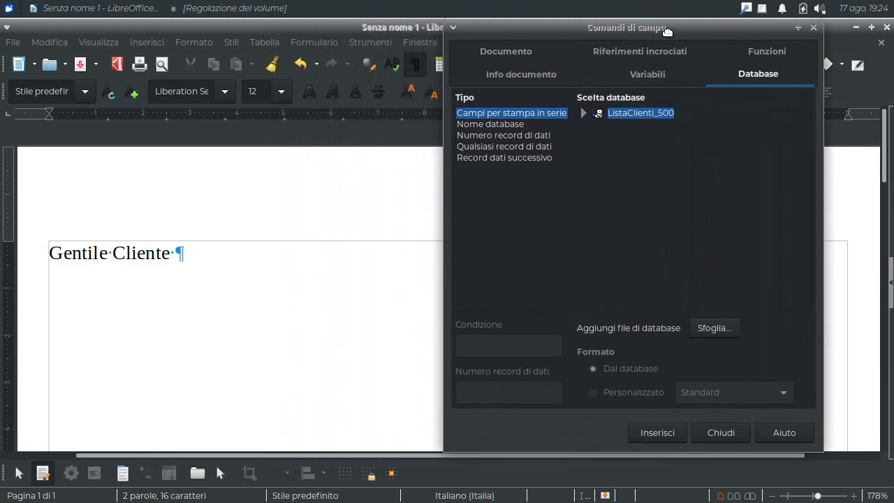
Insert the NOME and COGNOME fields from ListaClienti_500 after 'Gentile Cliente'
{"action": "left_click", "coordinate": [627, 111]}
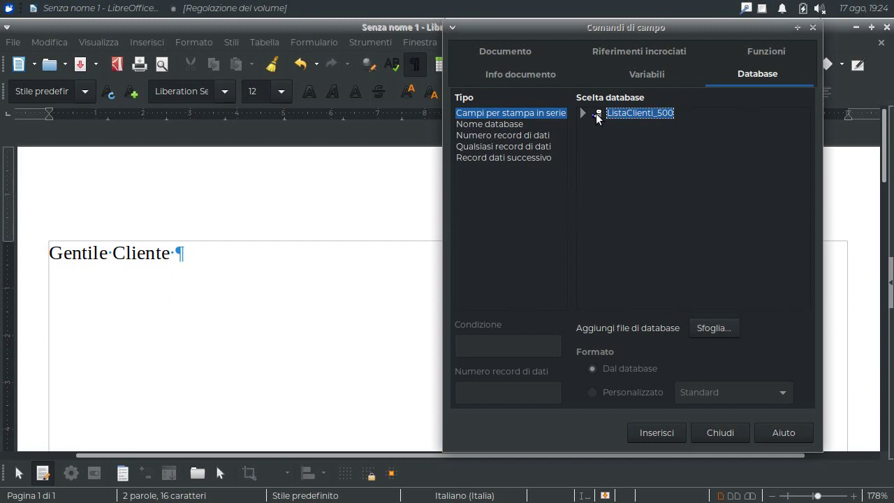
{"action": "double_click", "coordinate": [615, 114]}
{"action": "left_click", "coordinate": [596, 124]}
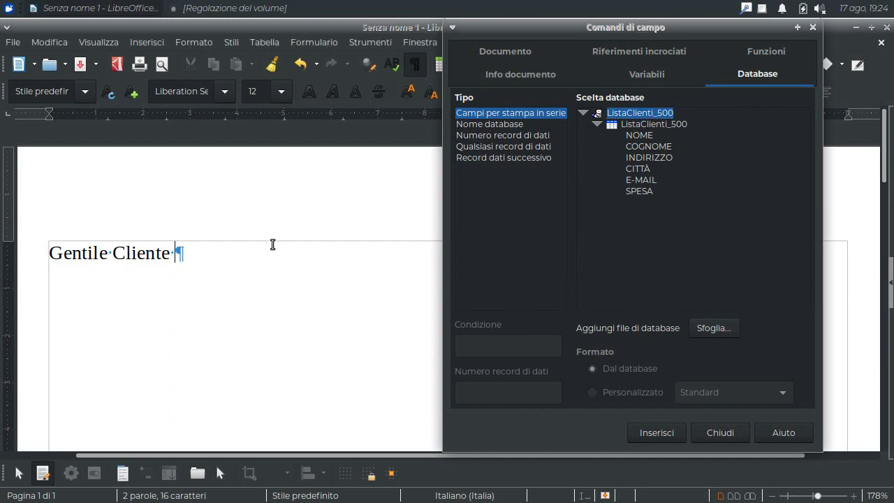
{"action": "left_click", "coordinate": [638, 136]}
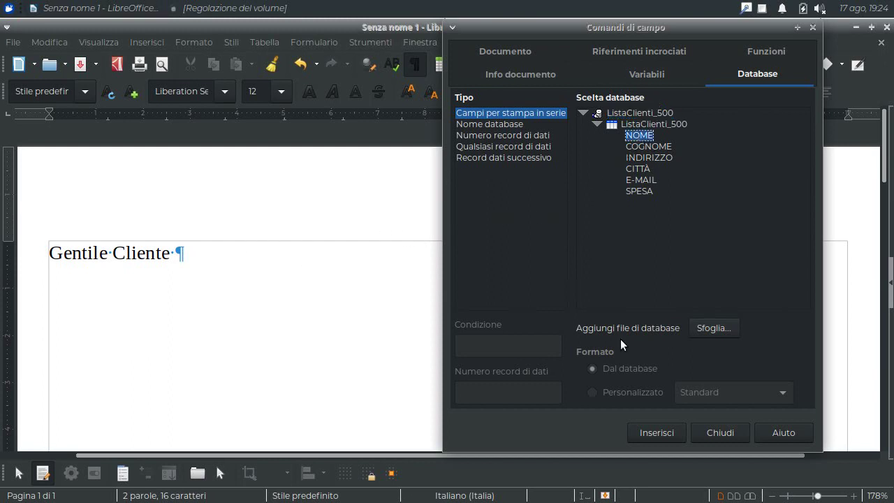
{"action": "left_click", "coordinate": [653, 432]}
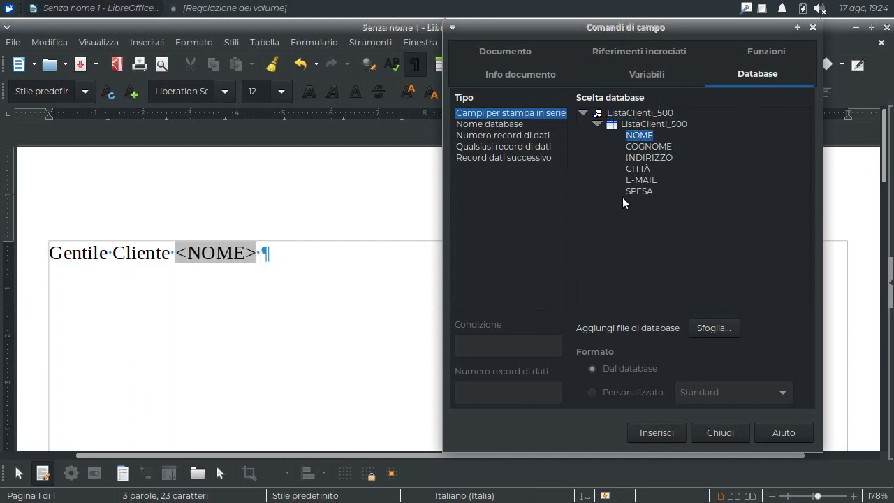
{"action": "left_click", "coordinate": [646, 146]}
{"action": "left_click", "coordinate": [659, 432]}
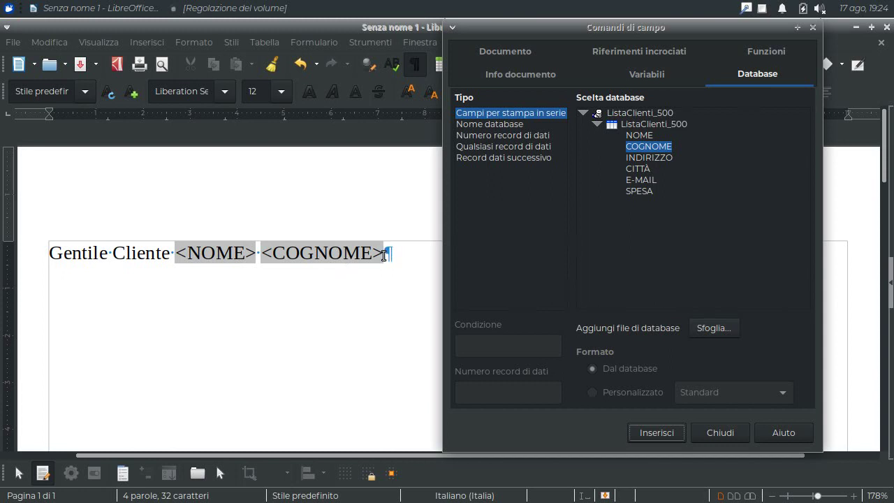
Add a comma, then type the line 'dato che Lei è fra i nostri migliori clienti,'
{"action": "type", "text": ","}
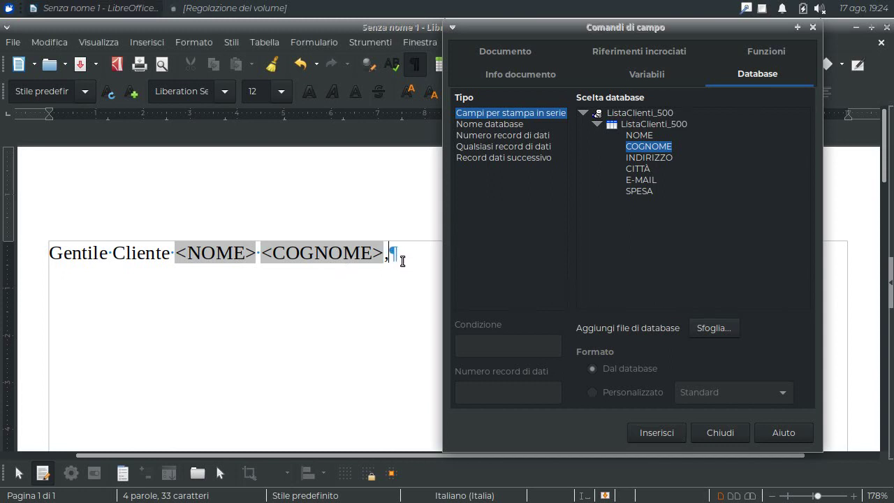
{"action": "key", "text": "Return"}
{"action": "type", "text": "dao"}
{"action": "type", "text": "t"}
{"action": "key", "text": "BackSpace"}
{"action": "key", "text": "BackSpace"}
{"action": "type", "text": "to che"}
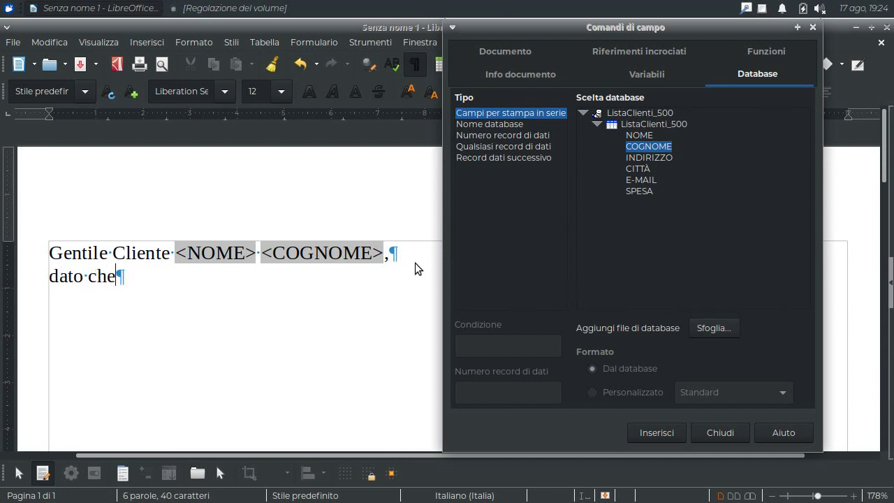
{"action": "type", "text": " l"}
{"action": "key", "text": "BackSpace"}
{"action": "type", "text": "Lei "}
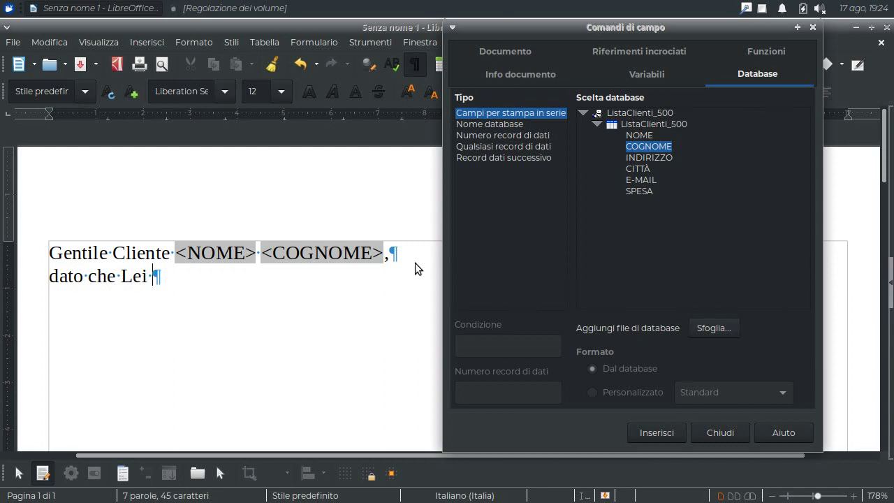
{"action": "type", "text": "è fra i nostri "}
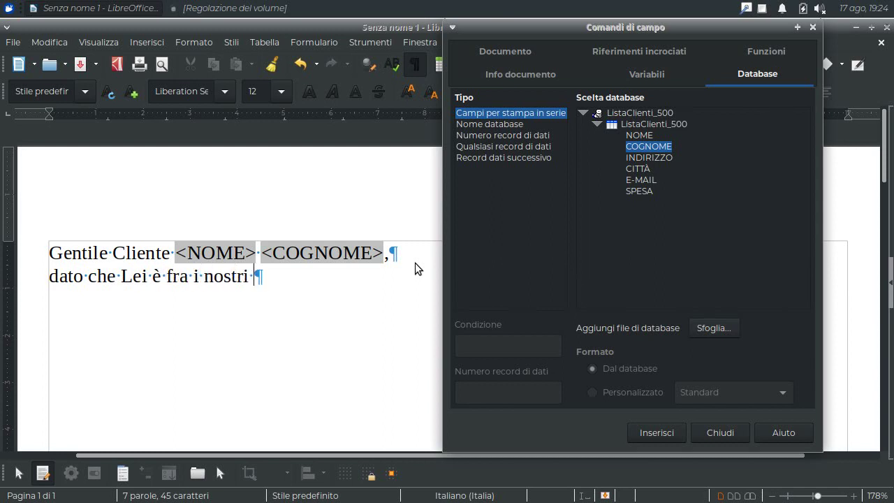
{"action": "type", "text": "migliori cli"}
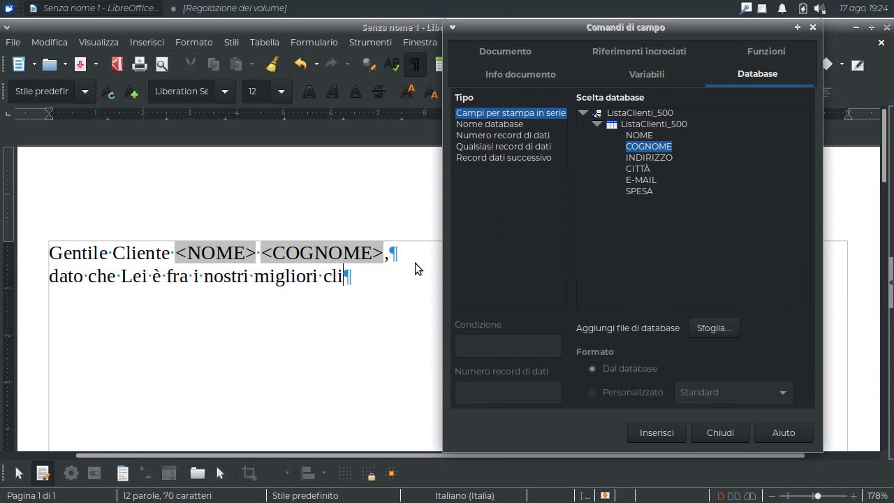
{"action": "type", "text": "enti,"}
{"action": "key", "text": "Return"}
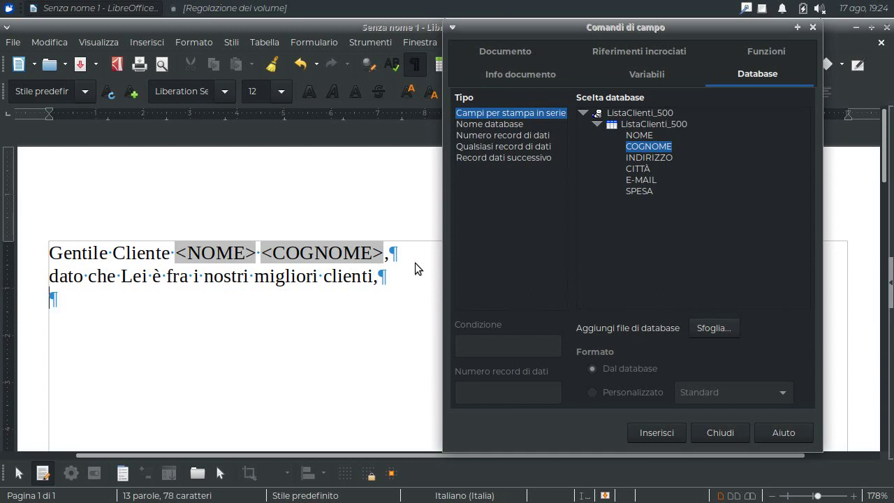
{"action": "left_click_drag", "start_coordinate": [757, 33], "coordinate": [770, 28]}
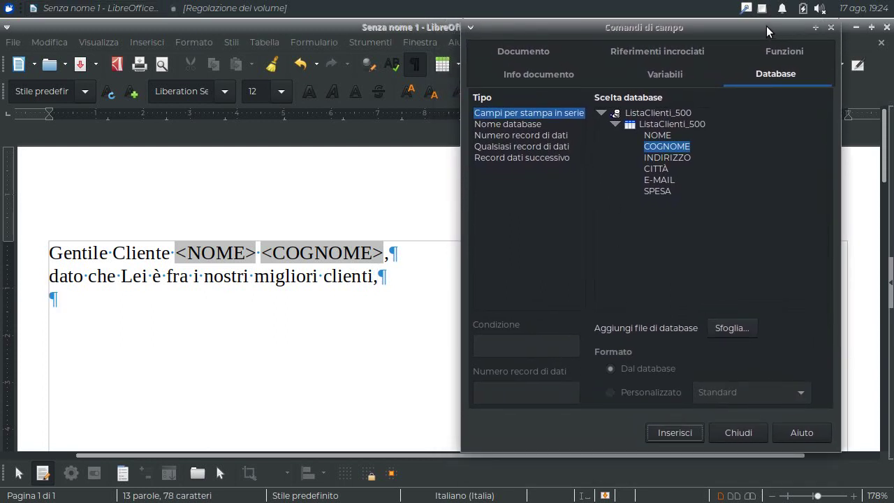
Show the Data Sources browser with the ListaClienti_500 client records above the letter
{"action": "left_click_drag", "start_coordinate": [766, 28], "coordinate": [781, 181]}
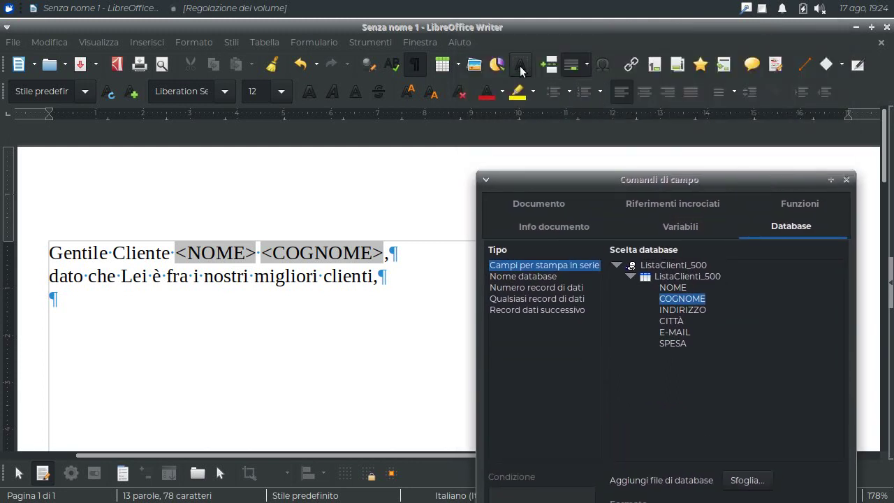
{"action": "right_click", "coordinate": [427, 65]}
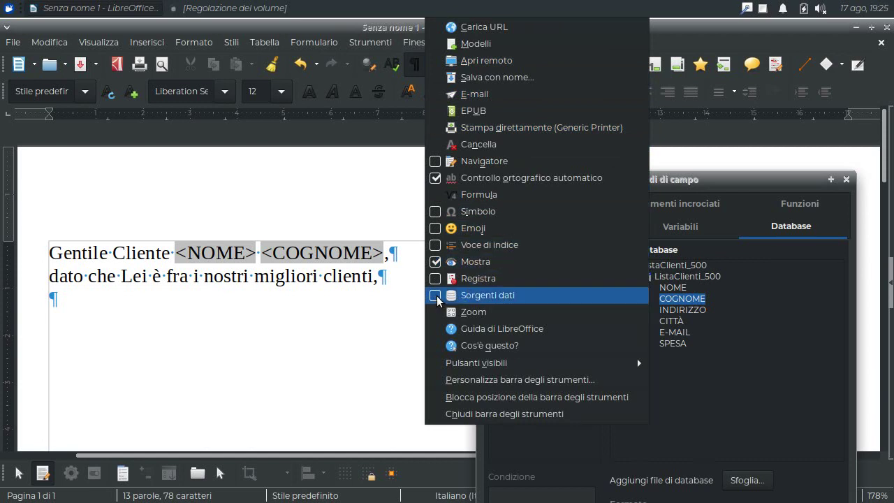
{"action": "left_click", "coordinate": [438, 300]}
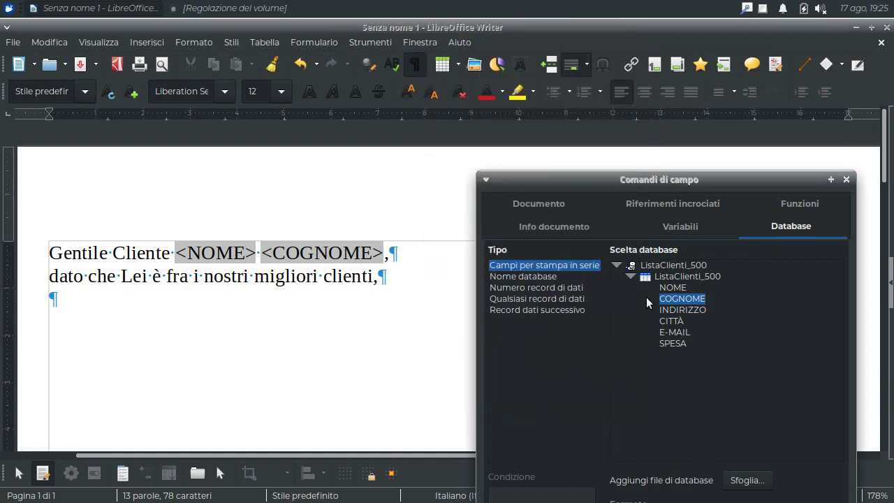
{"action": "mouse_move", "coordinate": [704, 180]}
{"action": "left_mouse_down"}
{"action": "mouse_move", "coordinate": [724, 292]}
{"action": "mouse_move", "coordinate": [722, 284]}
{"action": "left_mouse_up"}
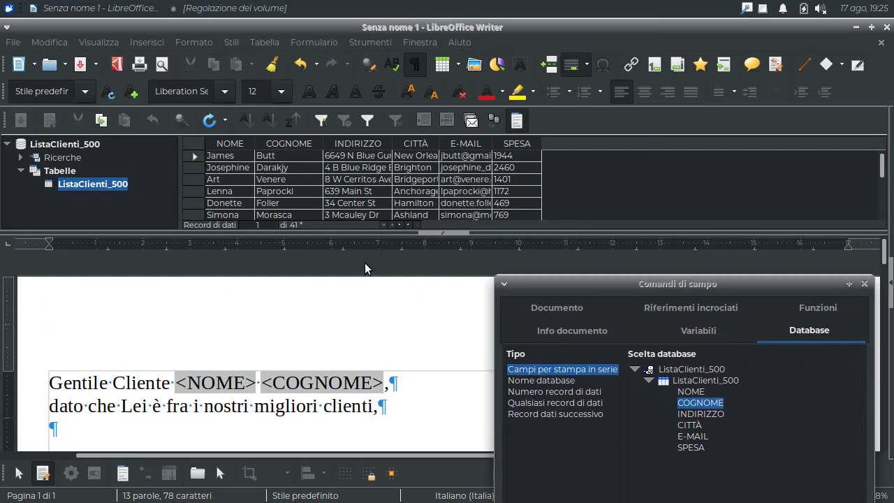
Apply a standard filter SPESA > 1500 to the client records, leaving 41 clients
{"action": "left_click", "coordinate": [370, 123]}
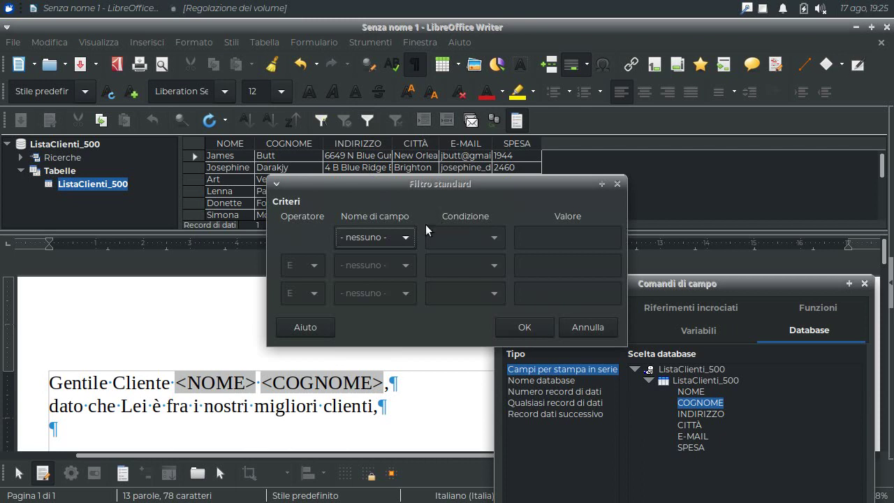
{"action": "left_click", "coordinate": [405, 237]}
{"action": "left_click", "coordinate": [384, 317]}
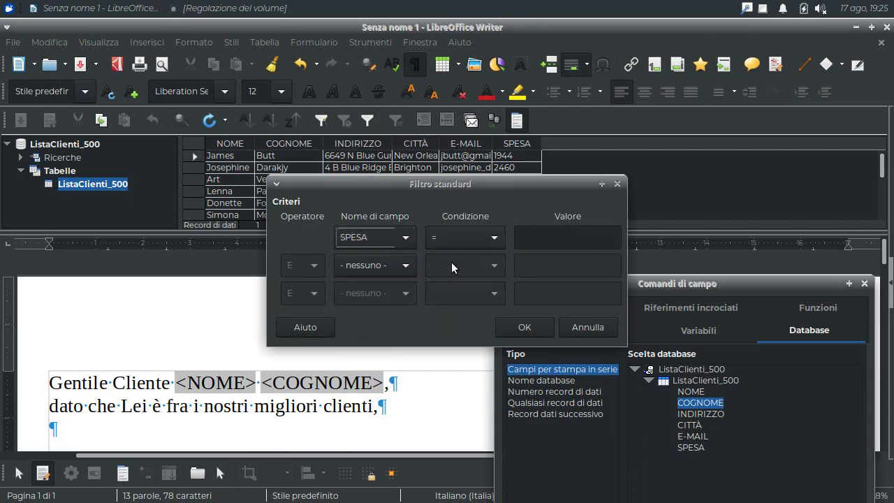
{"action": "left_click", "coordinate": [457, 237]}
{"action": "left_click", "coordinate": [463, 287]}
{"action": "left_click", "coordinate": [544, 236]}
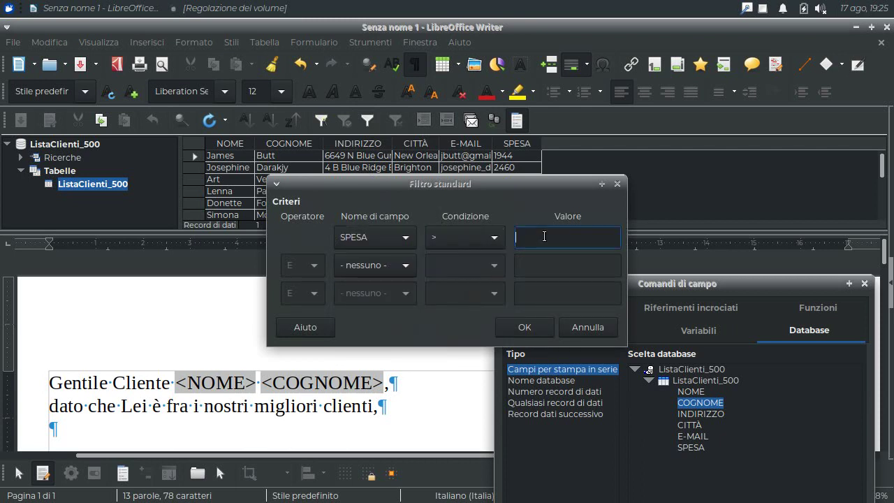
{"action": "type", "text": "1500"}
{"action": "left_click_drag", "start_coordinate": [537, 187], "coordinate": [592, 150]}
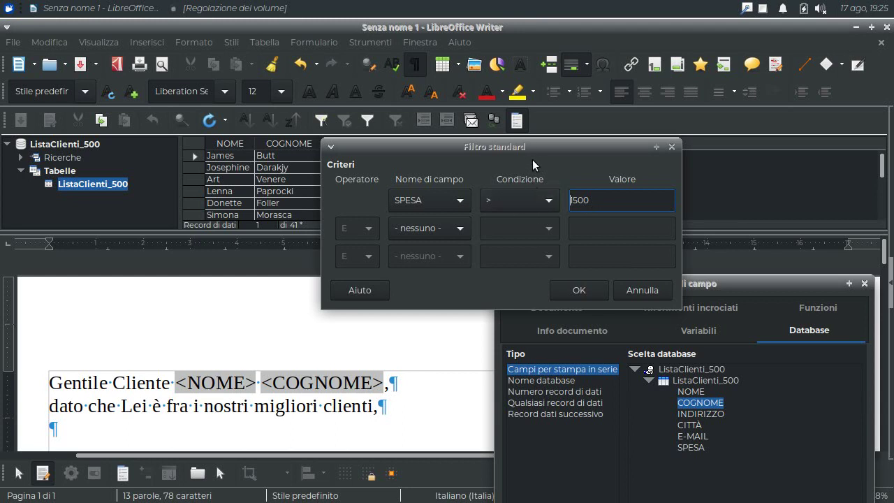
{"action": "left_click_drag", "start_coordinate": [534, 145], "coordinate": [502, 142]}
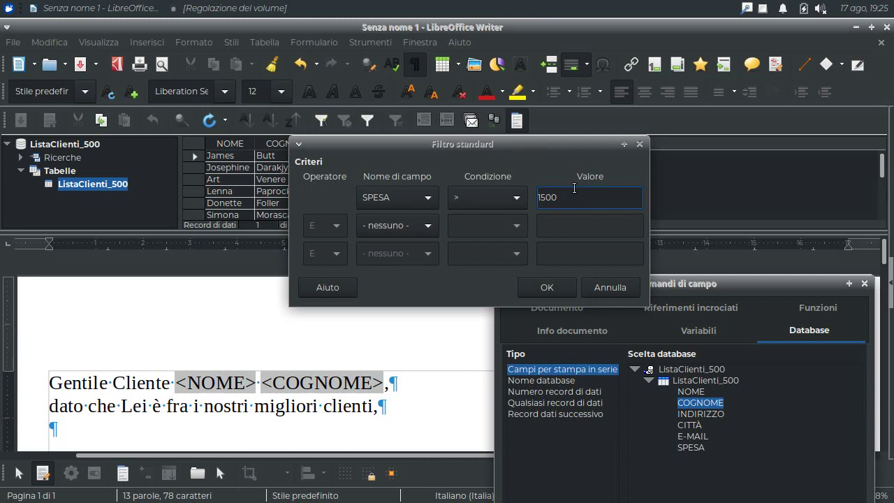
{"action": "left_click_drag", "start_coordinate": [557, 148], "coordinate": [543, 146]}
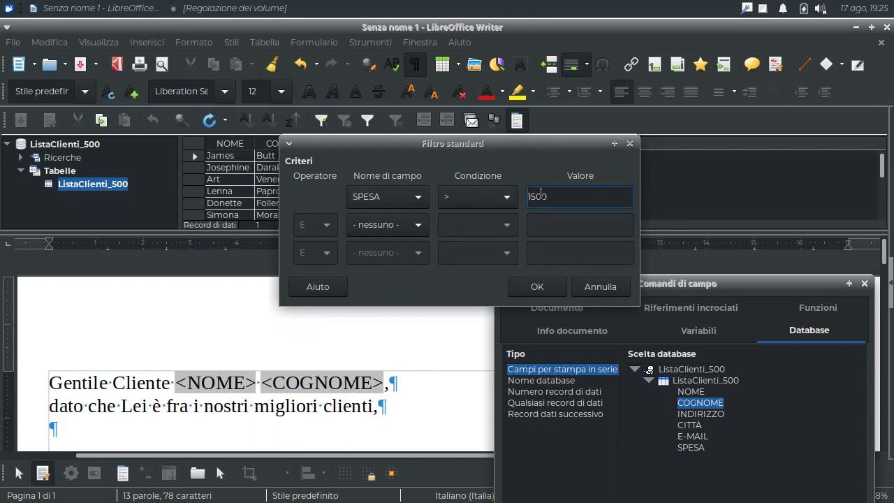
{"action": "left_click", "coordinate": [536, 286]}
{"action": "left_click_drag", "start_coordinate": [589, 286], "coordinate": [561, 32]}
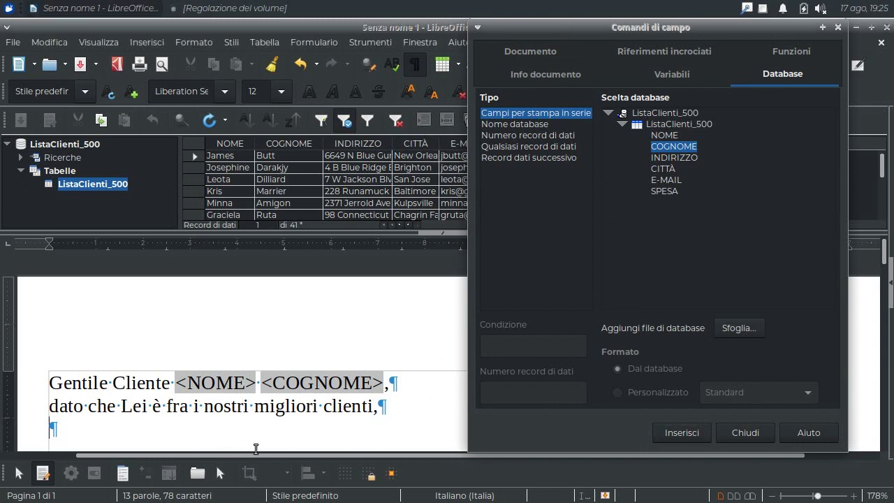
Type 'riceverà lo sconto di:' and set the three letter lines to size 14
{"action": "type", "text": "ricev"}
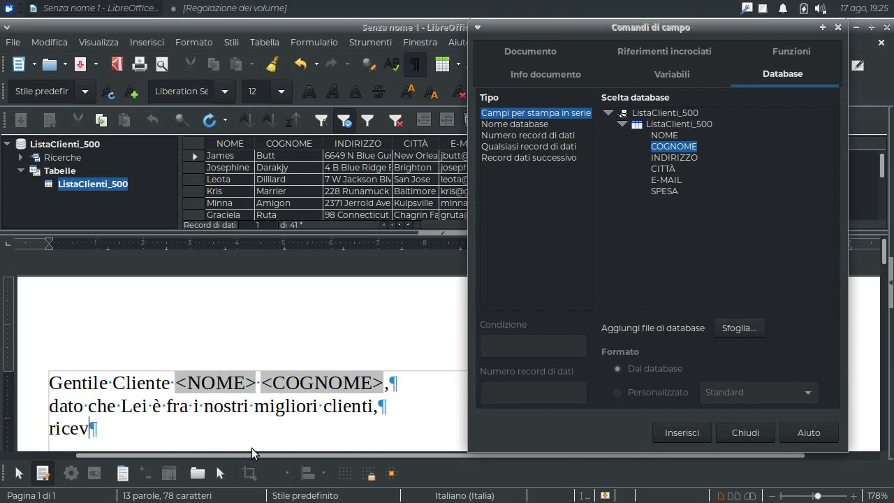
{"action": "type", "text": "erà lo sc"}
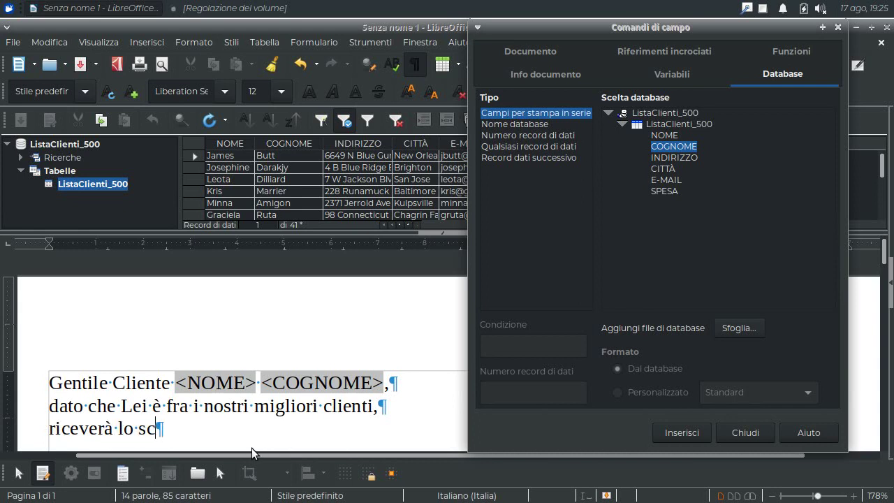
{"action": "type", "text": "onto di:"}
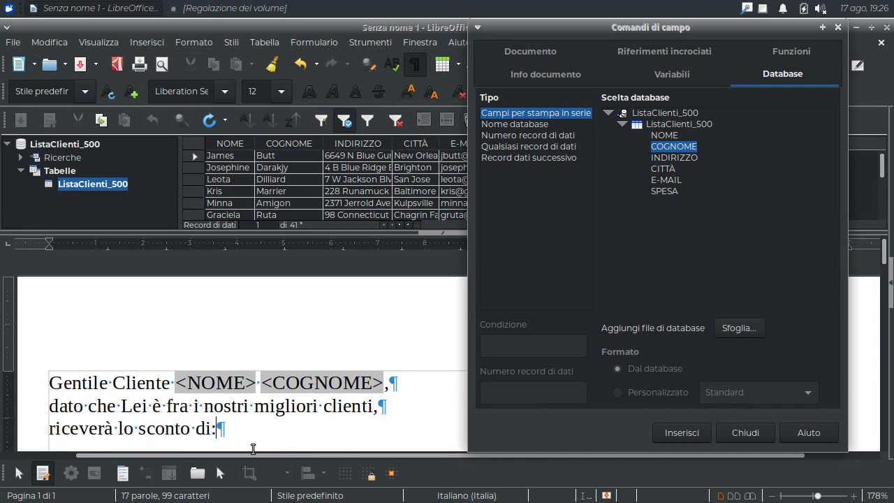
{"action": "key", "text": "Return"}
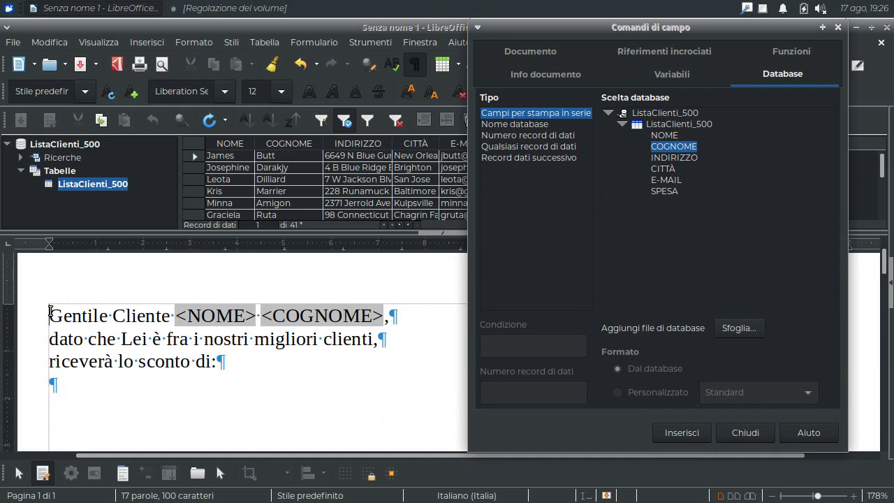
{"action": "left_click_drag", "start_coordinate": [49, 314], "coordinate": [243, 366]}
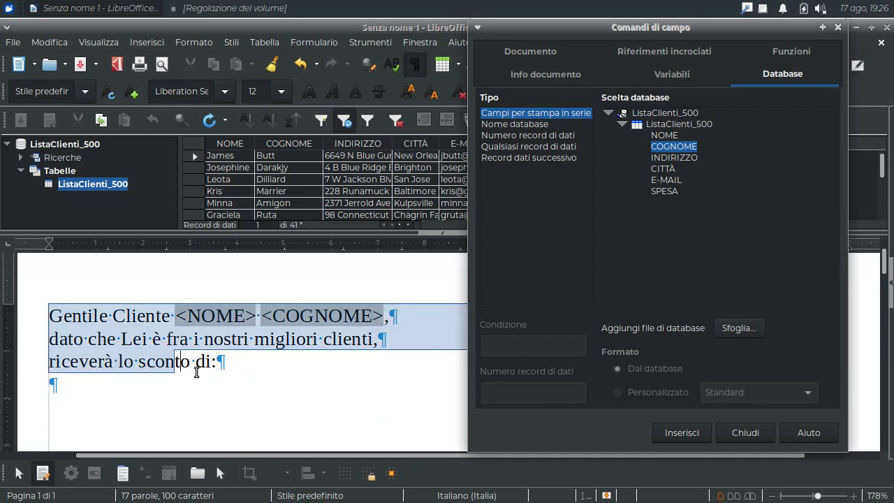
{"action": "left_click", "coordinate": [281, 91]}
{"action": "left_click", "coordinate": [270, 173]}
Format the empty last paragraph as size 20 dark red text
{"action": "left_click", "coordinate": [61, 410]}
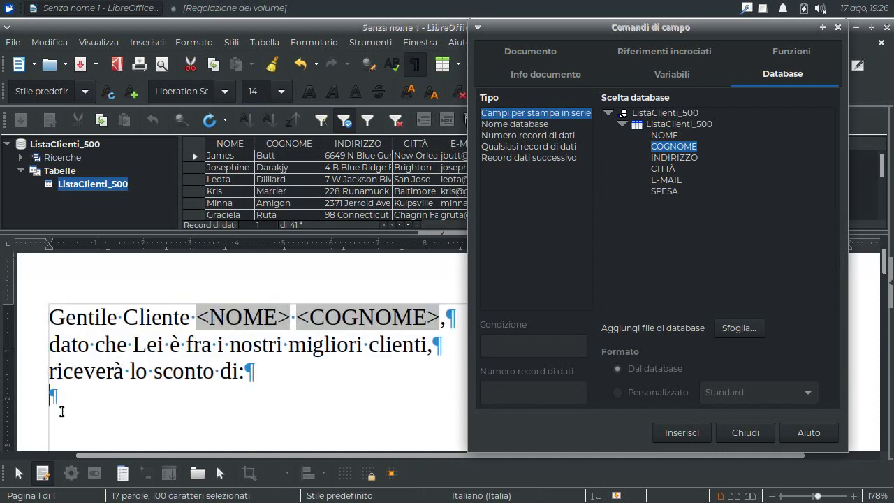
{"action": "left_click", "coordinate": [281, 91]}
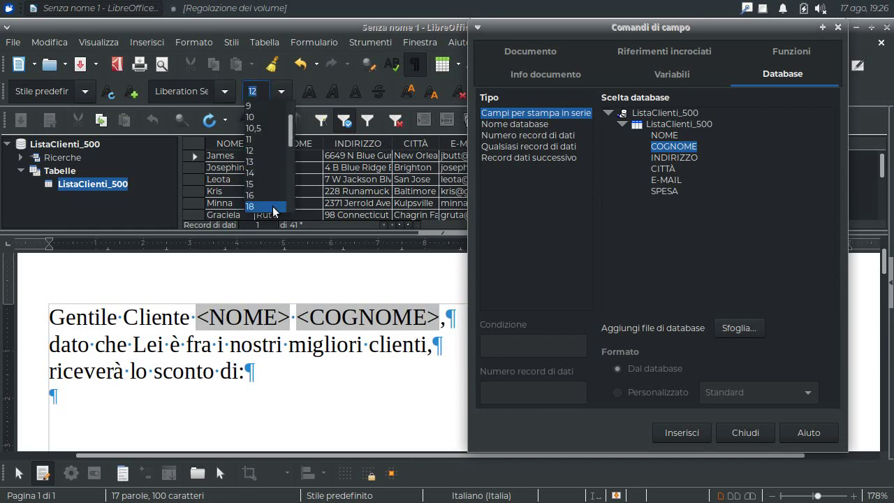
{"action": "scroll", "coordinate": [287, 148], "scroll_direction": "down", "scroll_amount": 2}
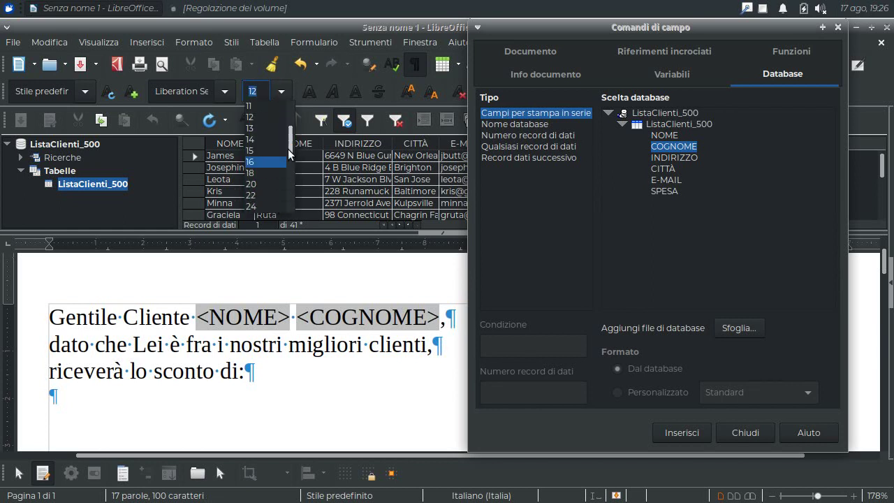
{"action": "left_click", "coordinate": [266, 181]}
{"action": "left_click_drag", "start_coordinate": [621, 23], "coordinate": [725, 23]}
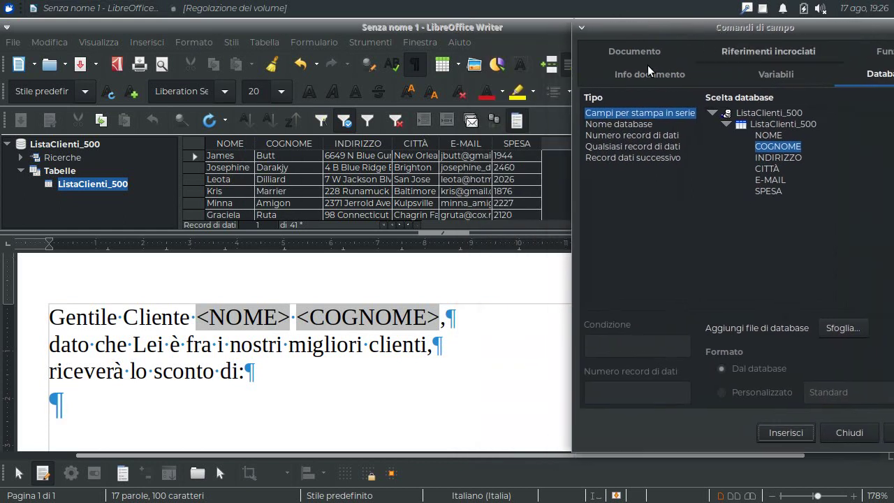
{"action": "left_click", "coordinate": [503, 93]}
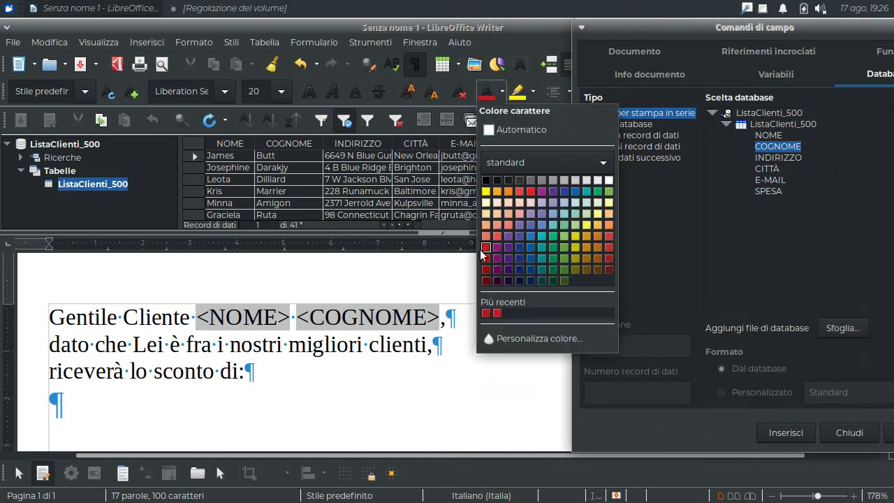
{"action": "left_click", "coordinate": [487, 271]}
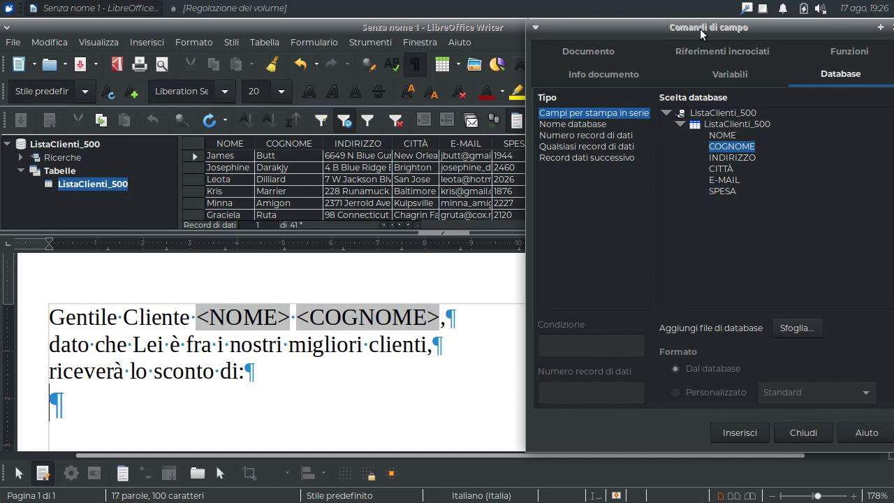
{"action": "left_click_drag", "start_coordinate": [694, 26], "coordinate": [681, 25]}
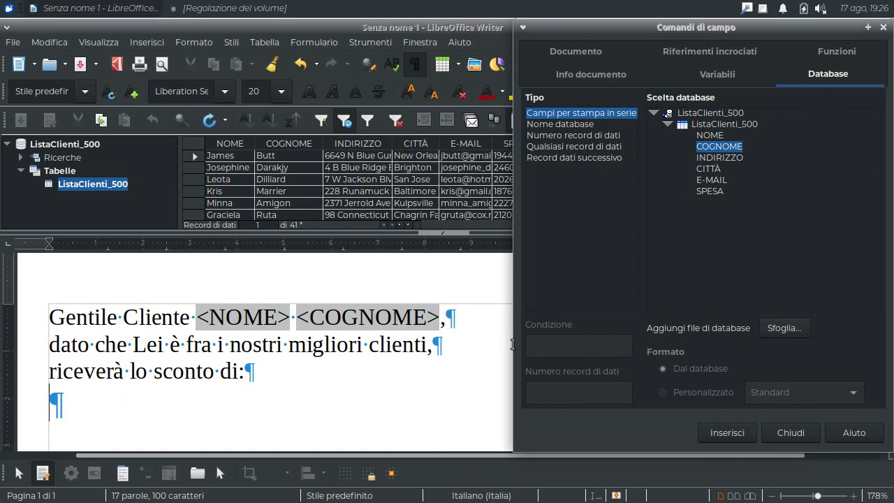
{"action": "left_click", "coordinate": [845, 51]}
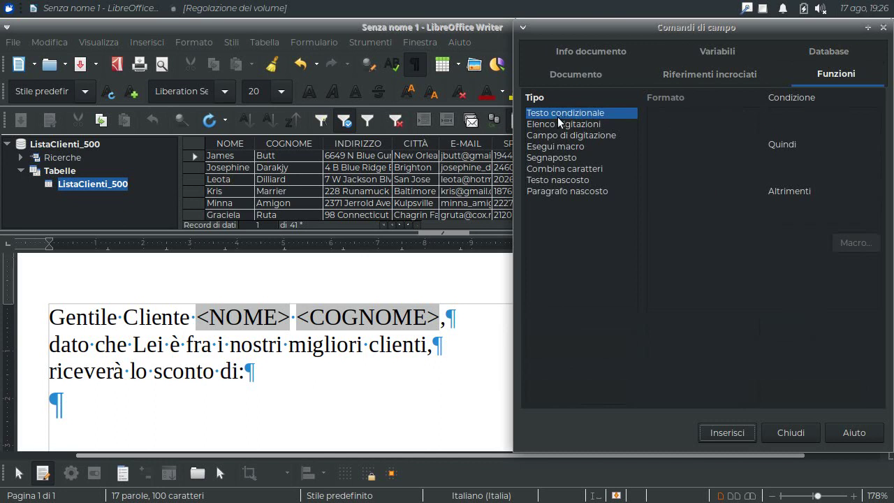
Set up conditional text: condition SPESA>2000, then 200EURO, else 100EURO
{"action": "left_click_drag", "start_coordinate": [775, 31], "coordinate": [687, 39]}
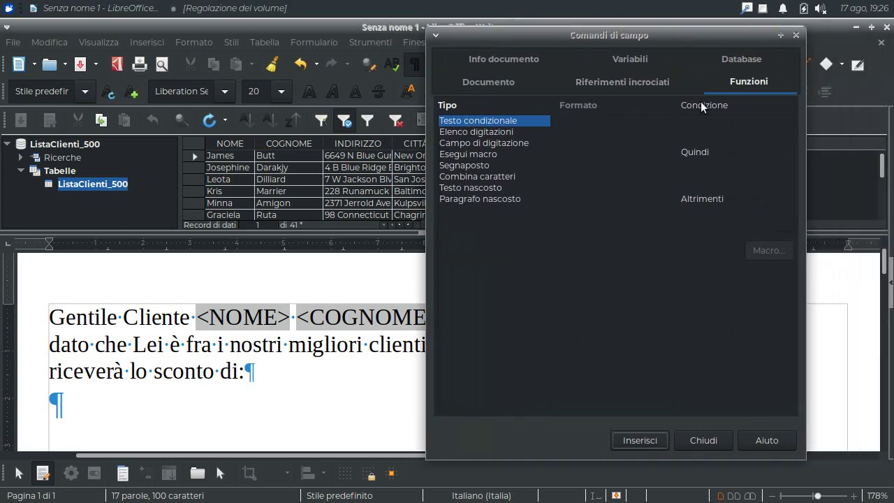
{"action": "left_click", "coordinate": [693, 128]}
{"action": "type", "text": "SPE"}
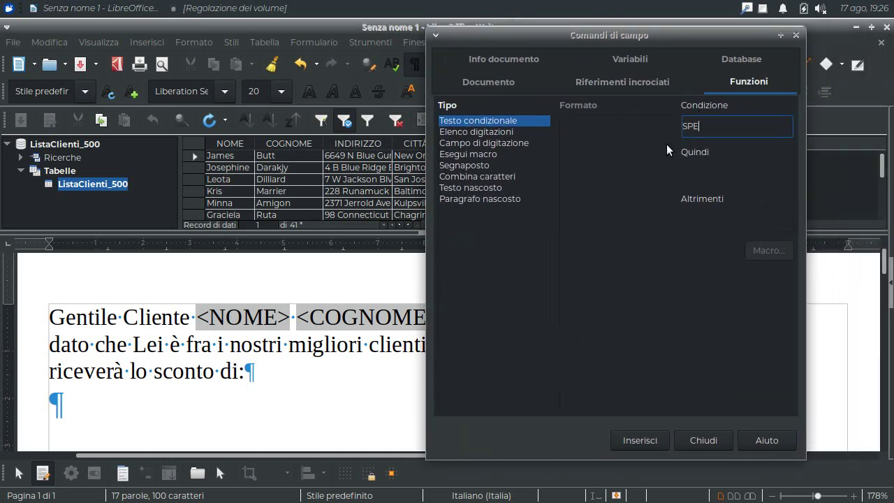
{"action": "type", "text": "SA"}
{"action": "type", "text": ">"}
{"action": "type", "text": "2000"}
{"action": "left_click", "coordinate": [729, 169]}
{"action": "type", "text": "20"}
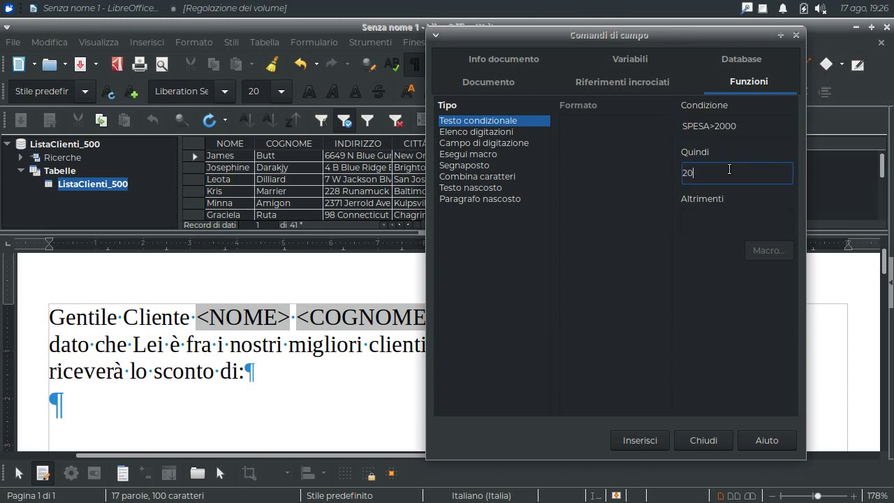
{"action": "type", "text": "0EURO"}
{"action": "left_click", "coordinate": [715, 214]}
{"action": "type", "text": "100"}
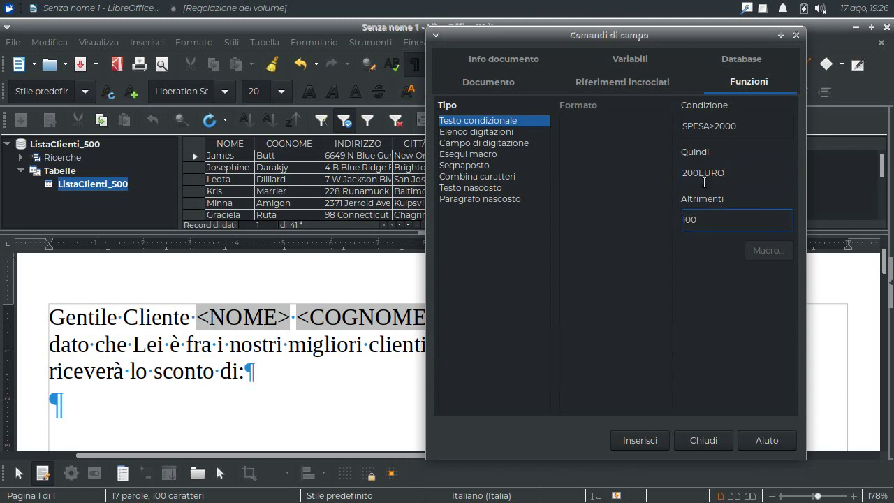
{"action": "type", "text": "EURO"}
Insert the conditional discount field into the empty red paragraph and close the Fields dialog
{"action": "left_click", "coordinate": [70, 409]}
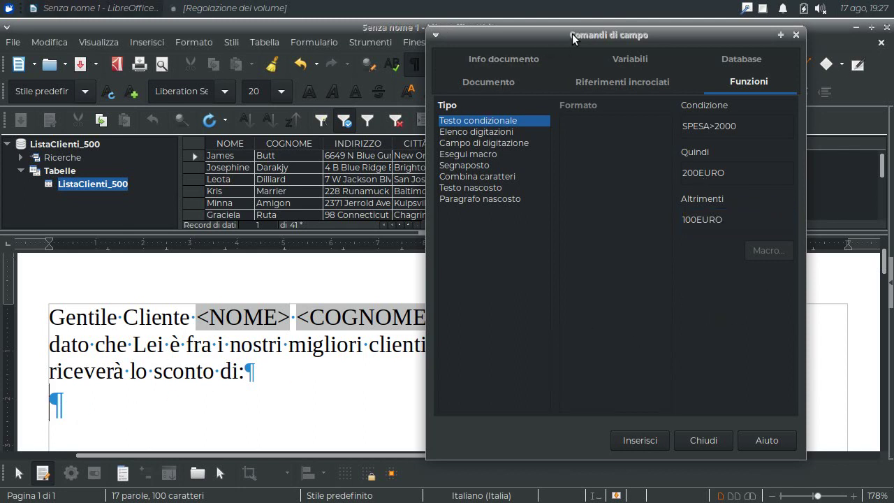
{"action": "left_click_drag", "start_coordinate": [573, 38], "coordinate": [588, 30]}
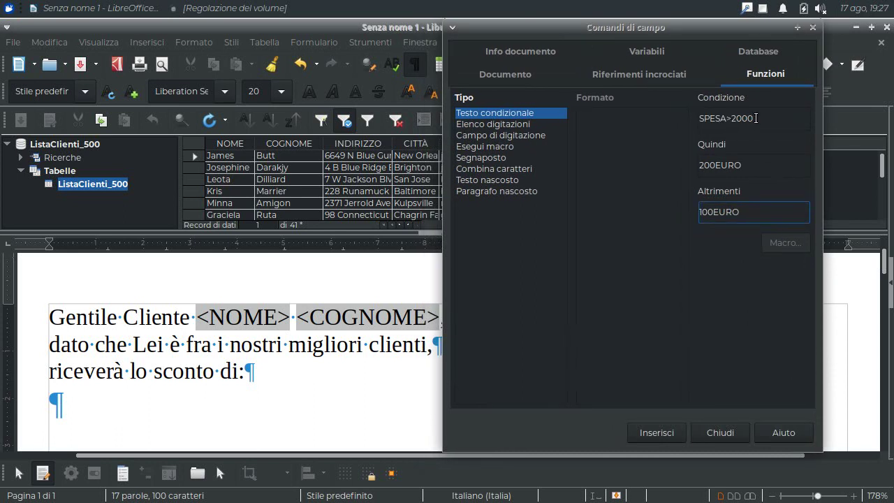
{"action": "left_click", "coordinate": [65, 408]}
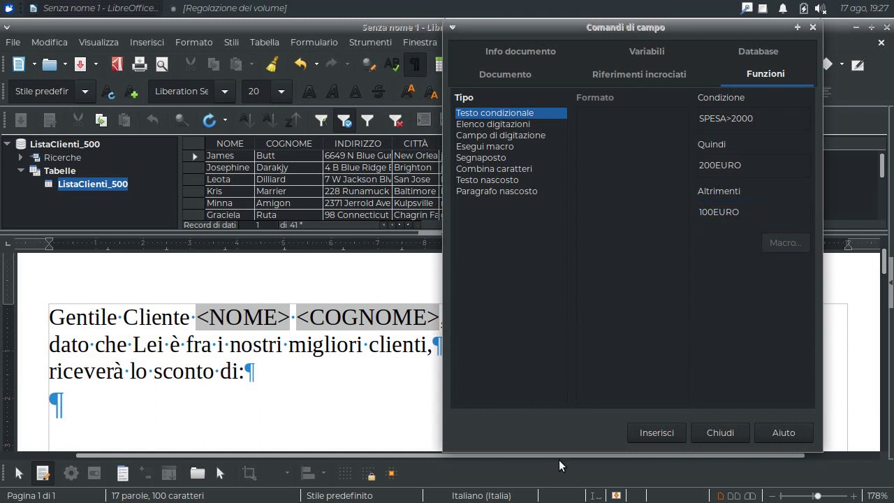
{"action": "left_click", "coordinate": [647, 431]}
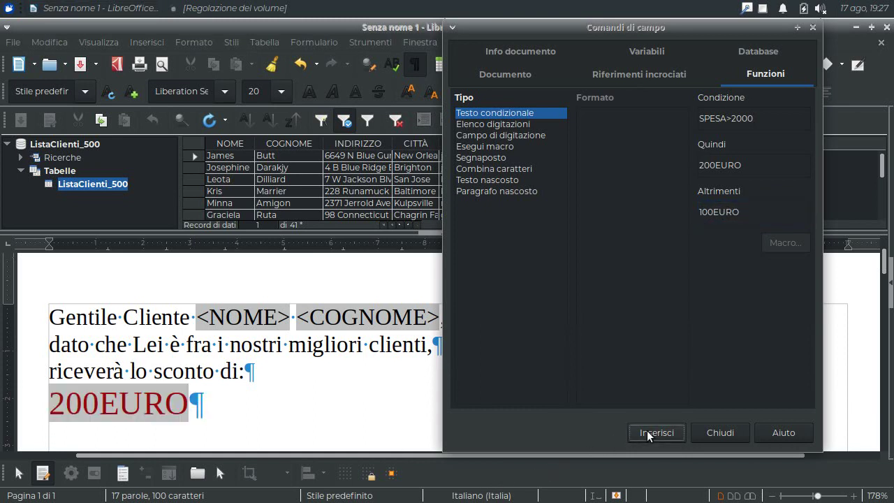
{"action": "left_click", "coordinate": [726, 435]}
{"action": "left_click", "coordinate": [713, 429]}
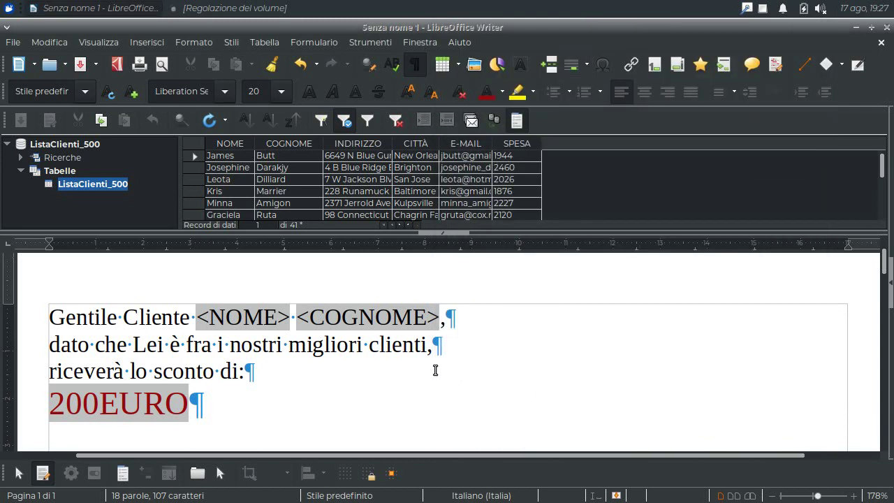
Print the letter from the File menu and agree to run a mail merge
{"action": "left_click", "coordinate": [12, 44]}
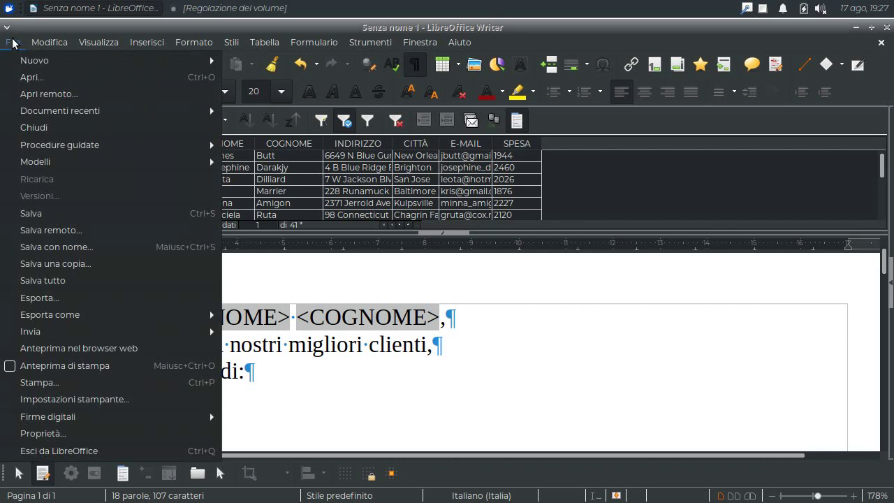
{"action": "left_click", "coordinate": [40, 382]}
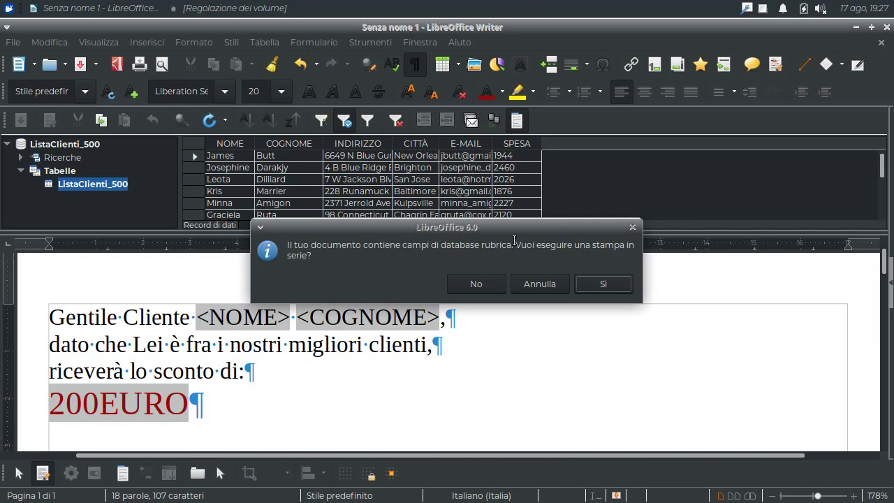
{"action": "left_click_drag", "start_coordinate": [516, 227], "coordinate": [540, 280]}
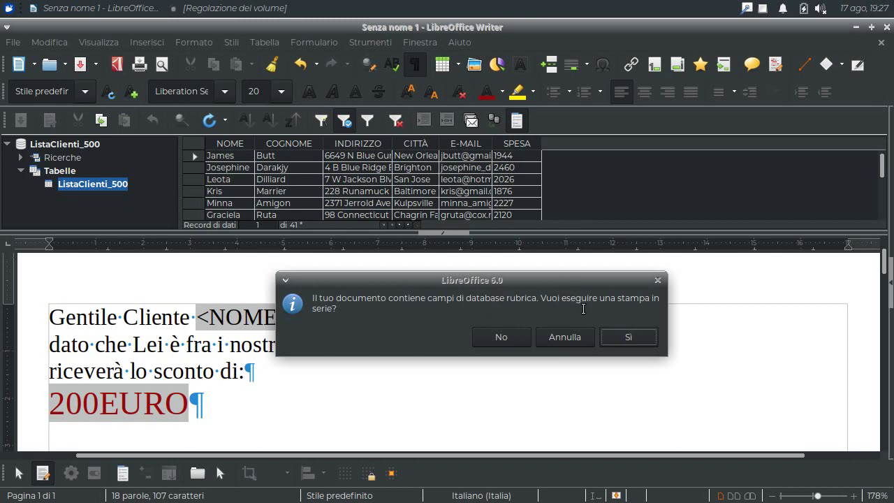
{"action": "left_click", "coordinate": [626, 335]}
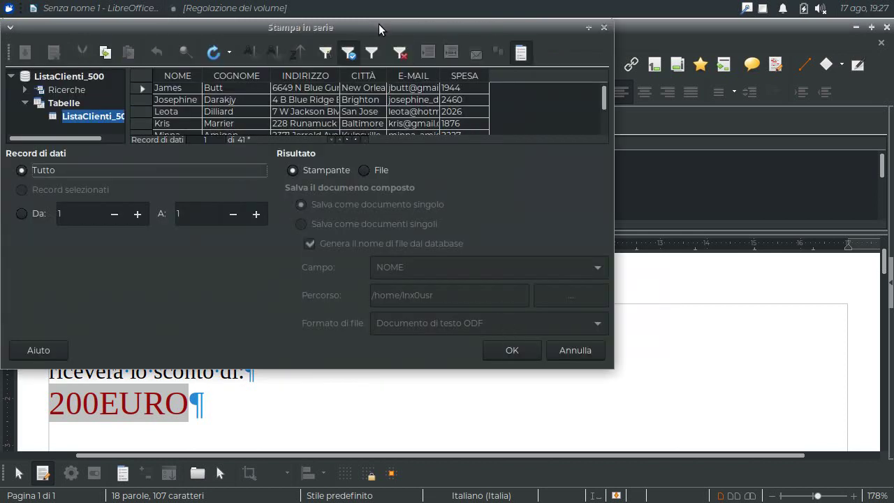
Send the merge output to a single file named VAUCHER in Scrivania
{"action": "left_click_drag", "start_coordinate": [378, 23], "coordinate": [527, 98]}
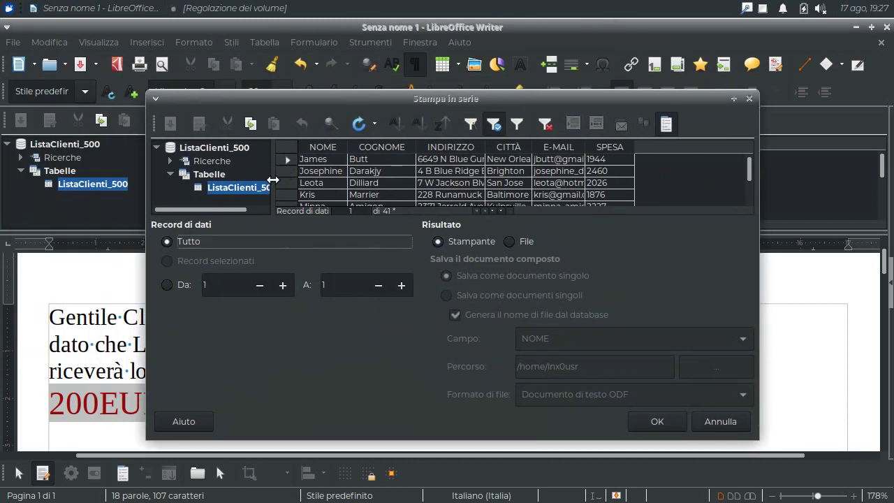
{"action": "left_click_drag", "start_coordinate": [273, 180], "coordinate": [313, 179]}
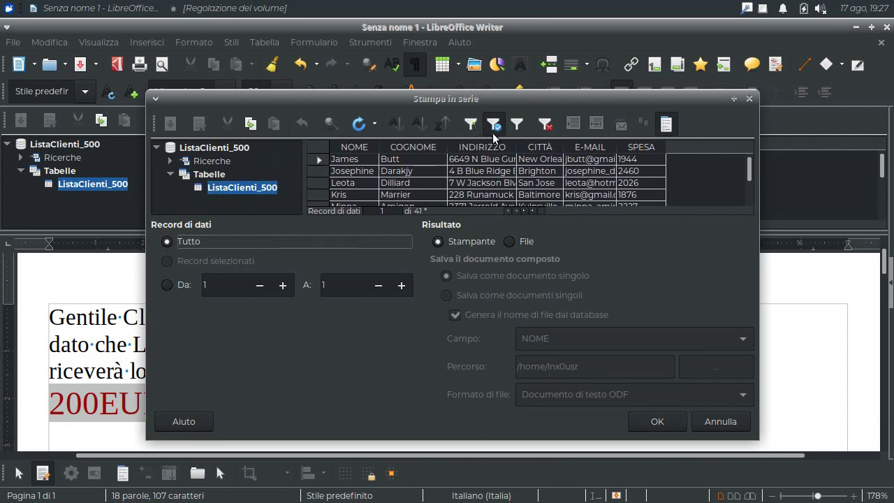
{"action": "left_click_drag", "start_coordinate": [504, 99], "coordinate": [498, 81]}
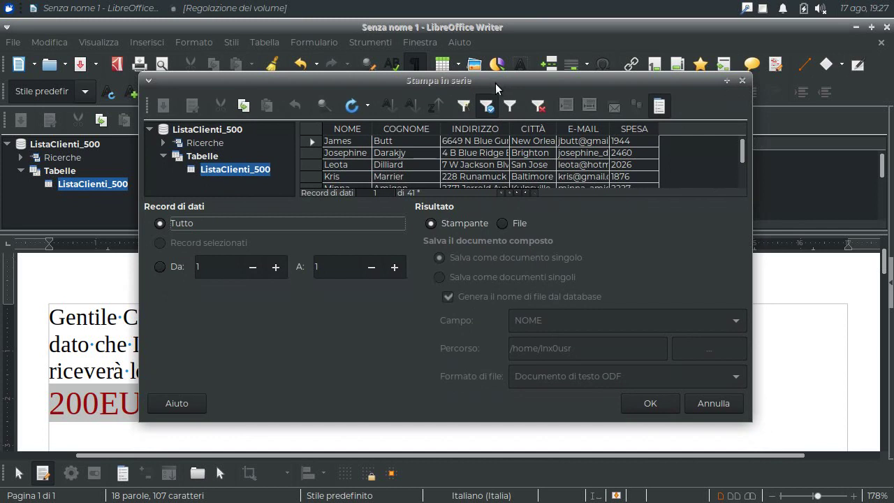
{"action": "left_click", "coordinate": [504, 222]}
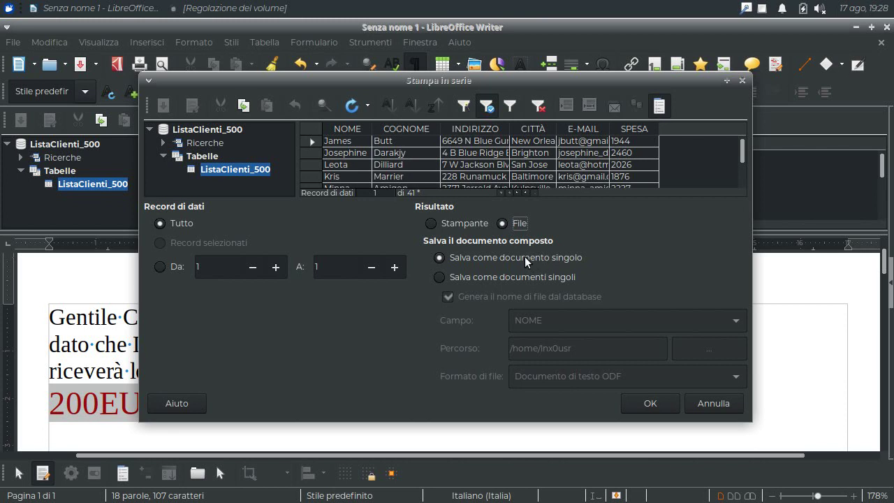
{"action": "left_click", "coordinate": [651, 403]}
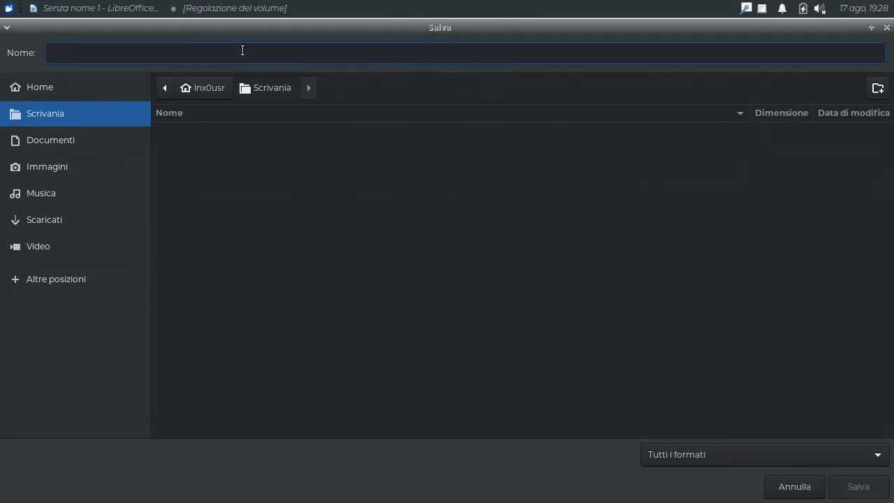
{"action": "type", "text": "VA"}
{"action": "type", "text": "UCHER"}
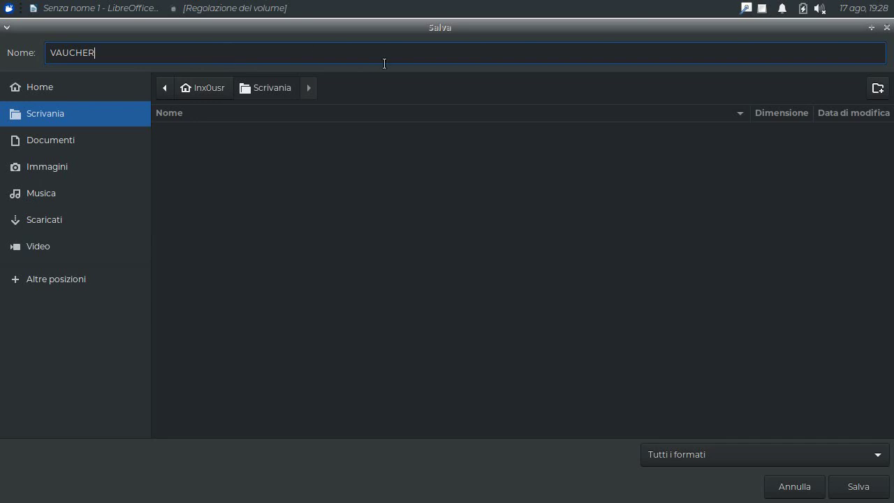
{"action": "left_click", "coordinate": [858, 486]}
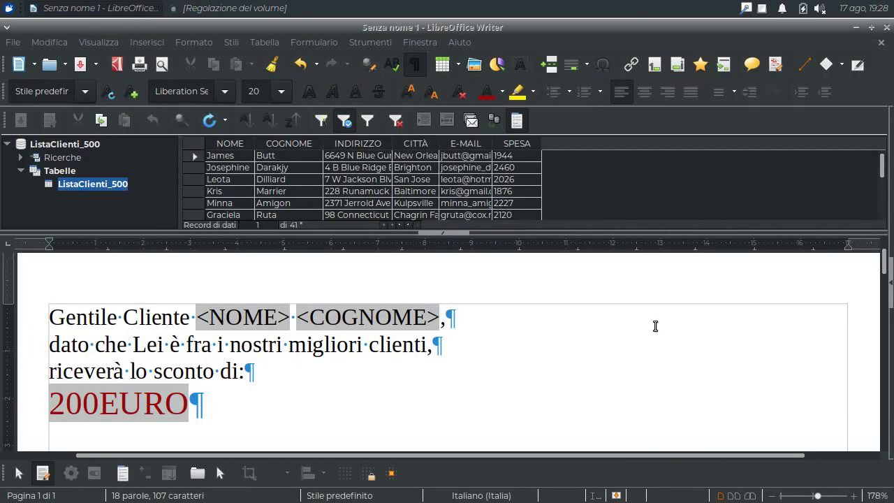
Keep the Stampa in serie progress window aside until all 200 letters are generated
{"action": "mouse_move", "coordinate": [472, 204]}
{"action": "left_mouse_down"}
{"action": "mouse_move", "coordinate": [514, 214]}
{"action": "mouse_move", "coordinate": [550, 151]}
{"action": "left_mouse_up"}
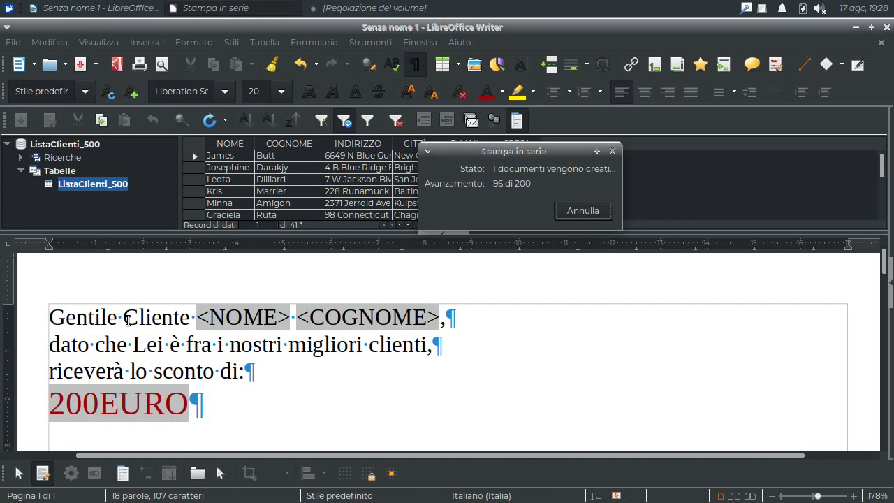
{"action": "left_click_drag", "start_coordinate": [522, 153], "coordinate": [672, 173]}
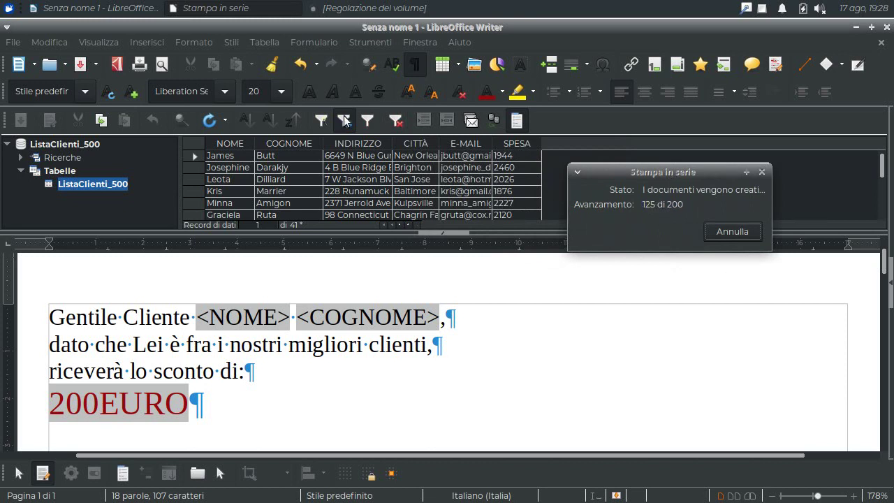
{"action": "left_click_drag", "start_coordinate": [608, 172], "coordinate": [592, 166]}
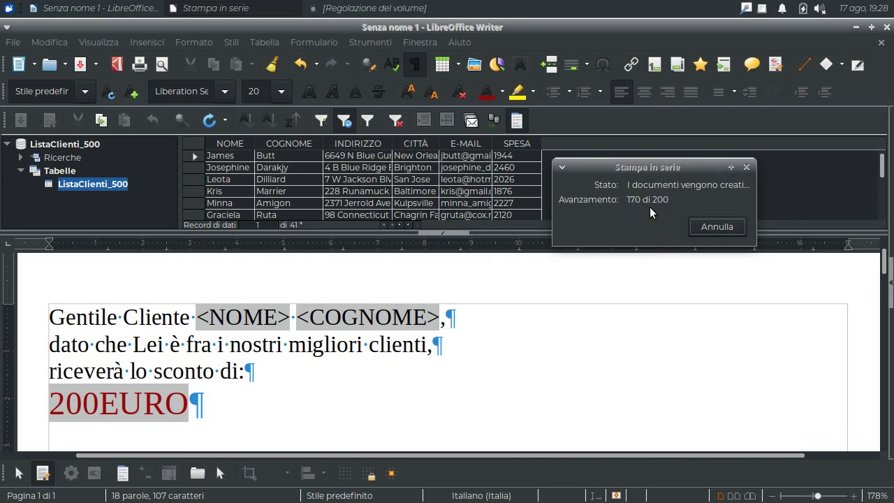
{"action": "left_click_drag", "start_coordinate": [641, 169], "coordinate": [641, 144]}
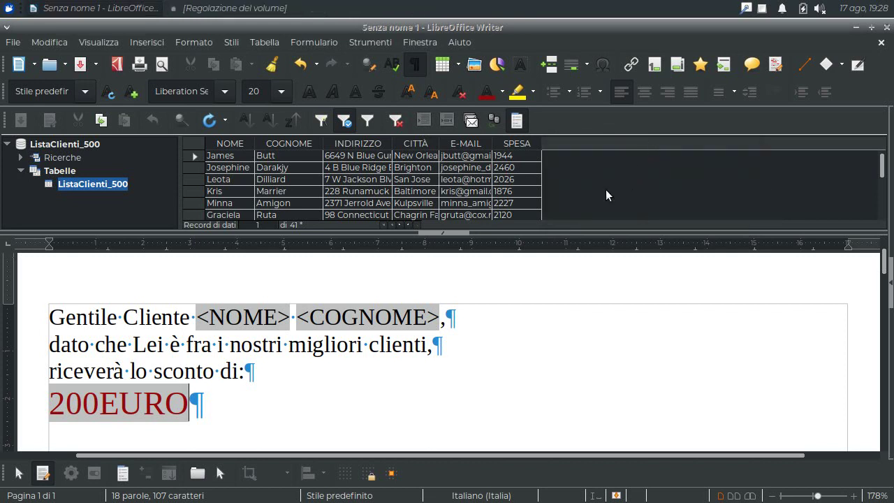
Minimize Writer and place ListaClienti_5000.odb next to ListaClienti_500.ods on the desktop
{"action": "left_click", "coordinate": [856, 27]}
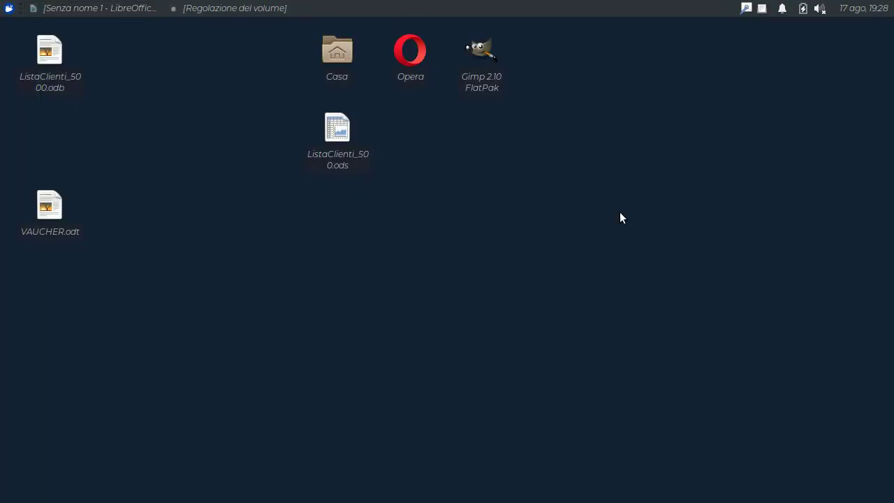
{"action": "left_click_drag", "start_coordinate": [52, 64], "coordinate": [406, 114]}
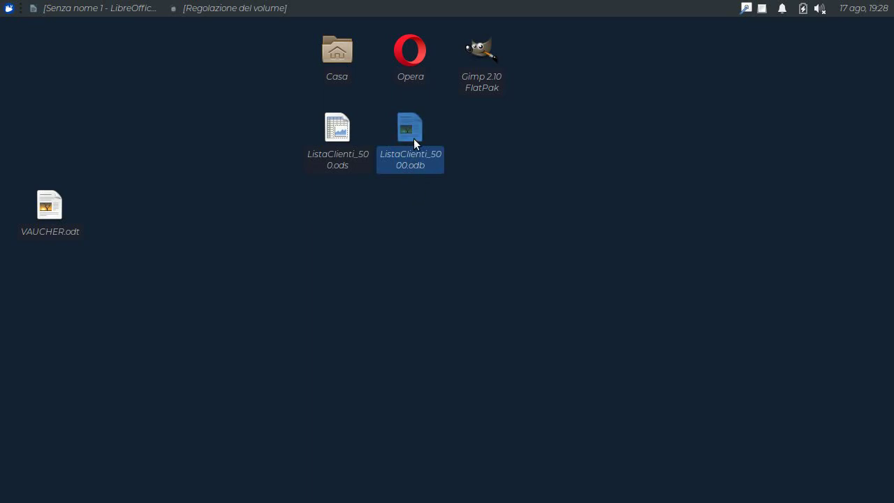
Open ListaClienti_5000.odb in Base and view the ListaClienti_500 table's records
{"action": "double_click", "coordinate": [410, 134]}
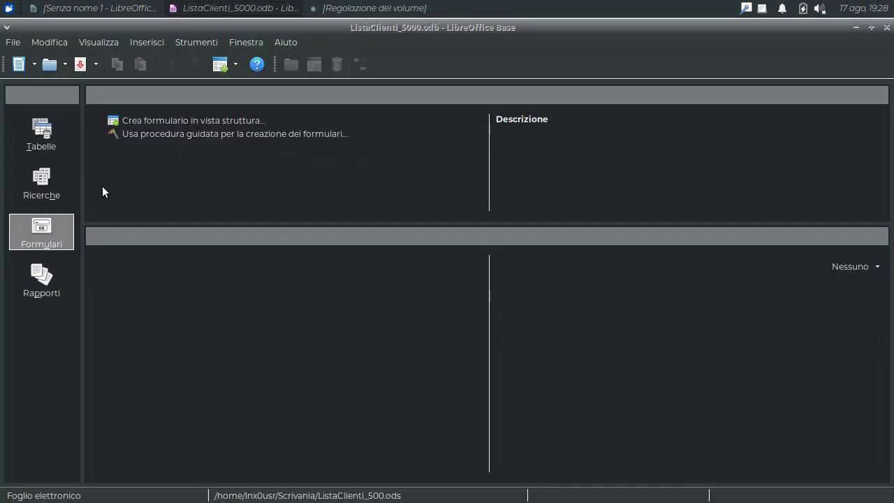
{"action": "left_click", "coordinate": [46, 142]}
{"action": "double_click", "coordinate": [160, 262]}
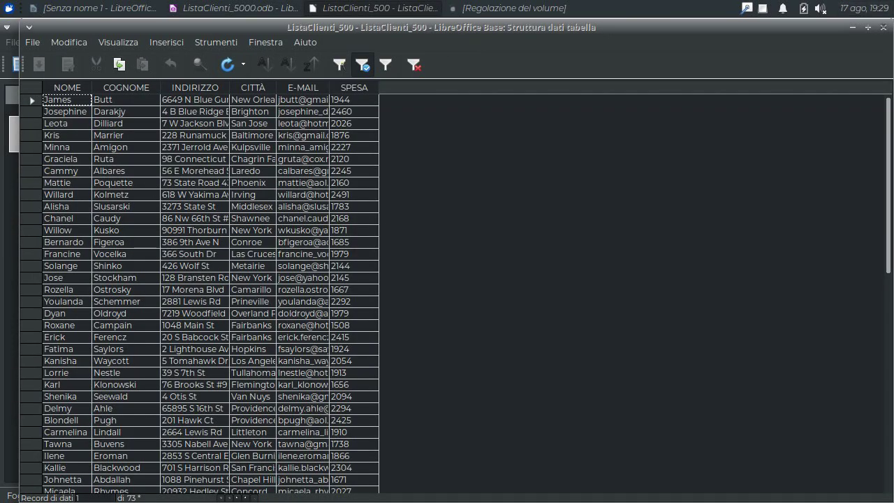
Close the table and Base without saving, then move VAUCHER.odt beside the other files
{"action": "left_click", "coordinate": [883, 27]}
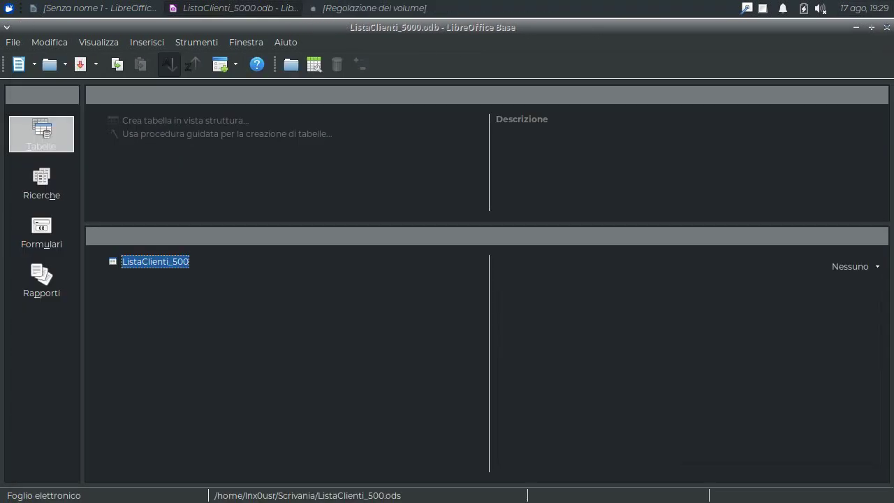
{"action": "left_click", "coordinate": [886, 27]}
{"action": "left_click", "coordinate": [417, 295]}
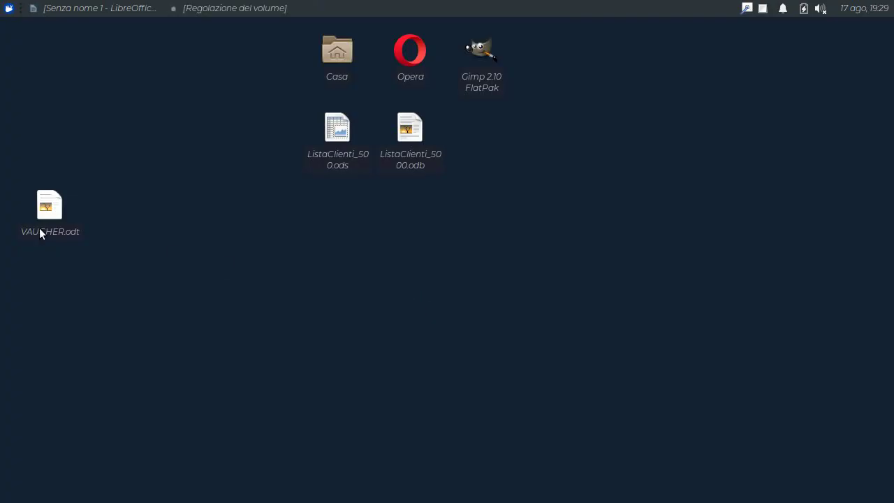
{"action": "left_click_drag", "start_coordinate": [43, 222], "coordinate": [489, 155]}
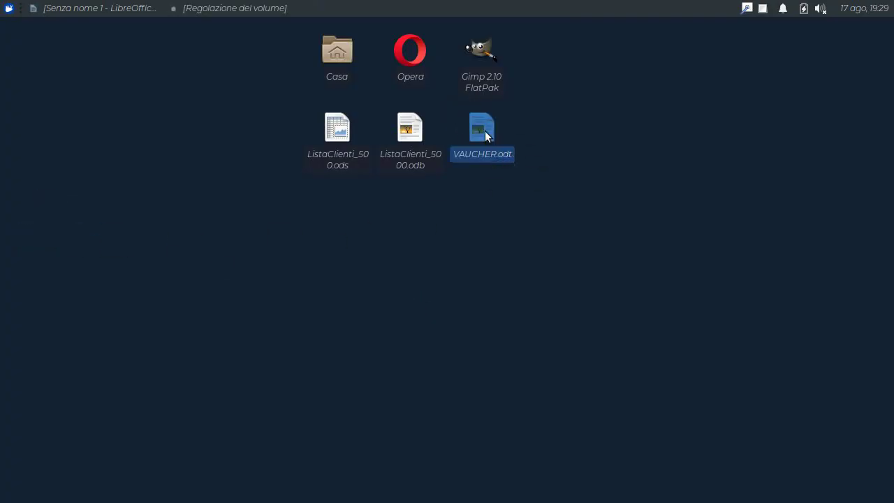
Open VAUCHER.odt and scroll through its 399 pages of personalised 100EURO vouchers
{"action": "double_click", "coordinate": [485, 131]}
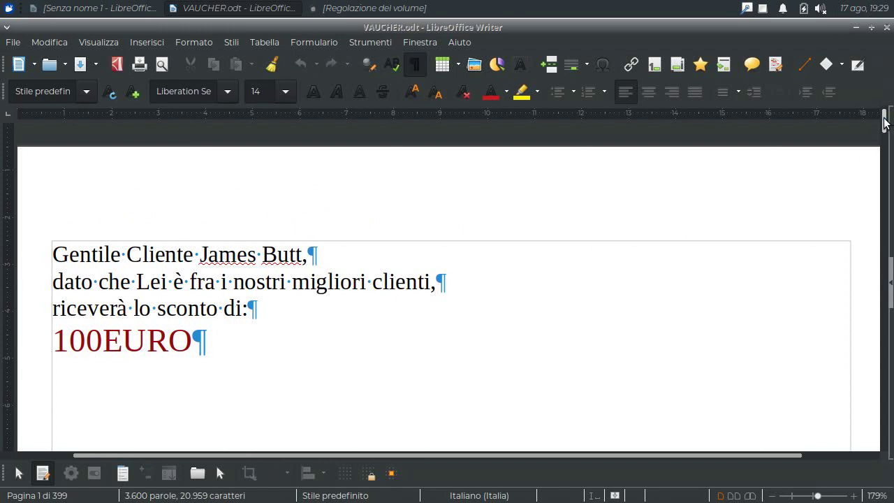
{"action": "left_click_drag", "start_coordinate": [887, 118], "coordinate": [891, 140]}
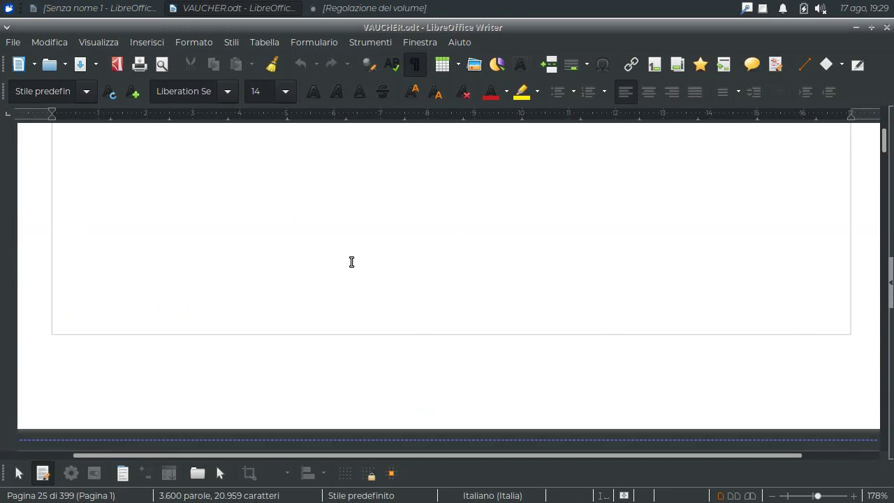
{"action": "left_click_drag", "start_coordinate": [889, 151], "coordinate": [887, 139]}
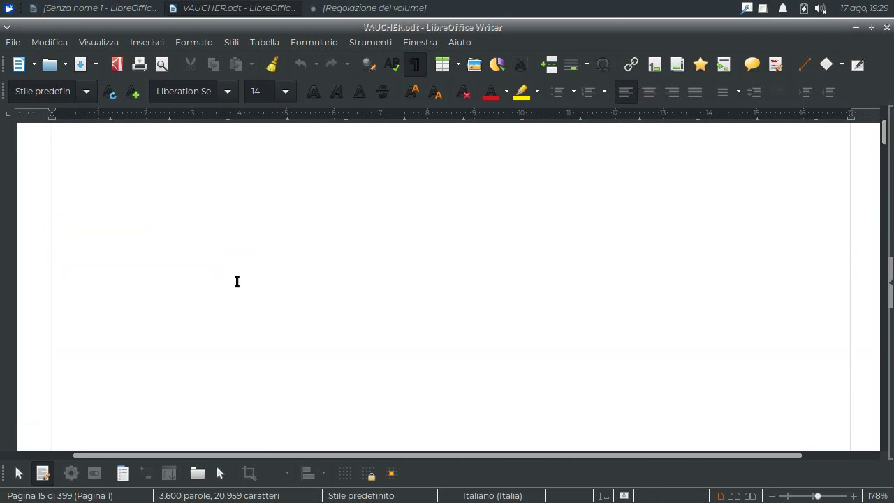
{"action": "scroll", "coordinate": [233, 291], "scroll_direction": "down", "scroll_amount": 5}
{"action": "scroll", "coordinate": [233, 294], "scroll_direction": "down", "scroll_amount": 5}
{"action": "scroll", "coordinate": [235, 297], "scroll_direction": "down", "scroll_amount": 5}
{"action": "scroll", "coordinate": [236, 291], "scroll_direction": "down", "scroll_amount": 2}
{"action": "scroll", "coordinate": [236, 291], "scroll_direction": "down", "scroll_amount": 4}
{"action": "scroll", "coordinate": [237, 292], "scroll_direction": "down", "scroll_amount": 2}
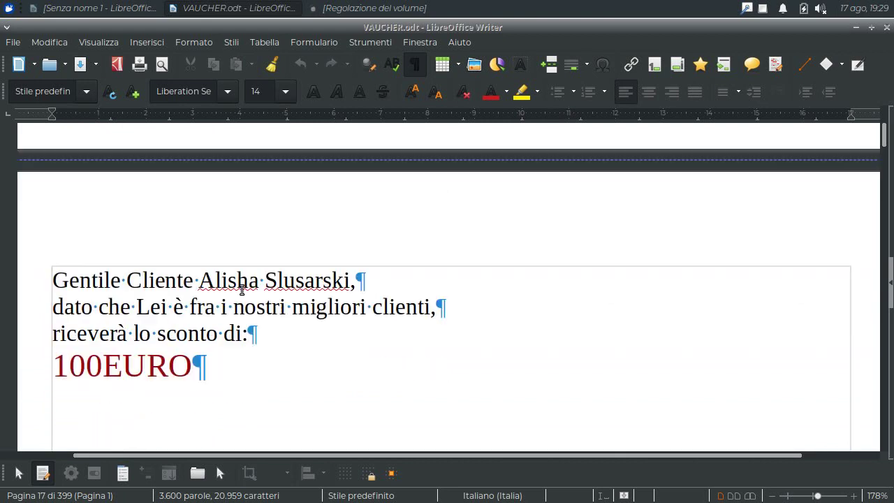
{"action": "scroll", "coordinate": [253, 296], "scroll_direction": "down", "scroll_amount": 2}
{"action": "scroll", "coordinate": [254, 296], "scroll_direction": "down", "scroll_amount": 3}
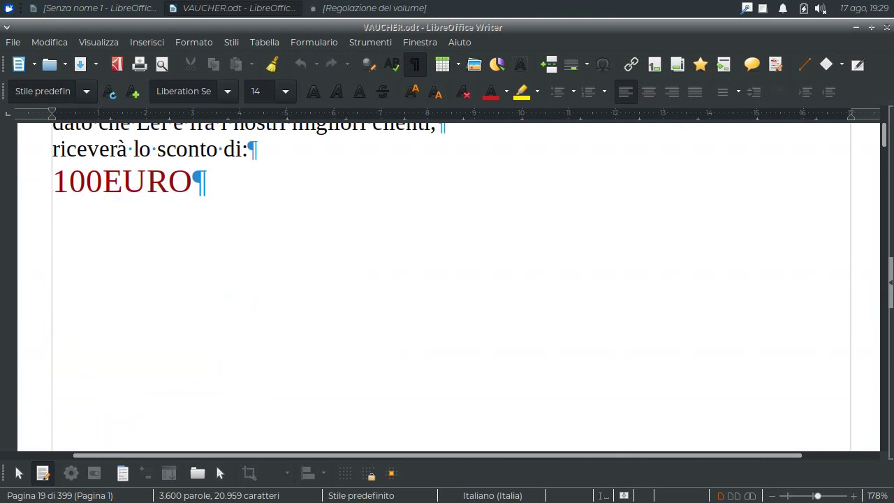
Close VAUCHER.odt, permanently delete the file, and bring the original form letter back
{"action": "left_click", "coordinate": [887, 27]}
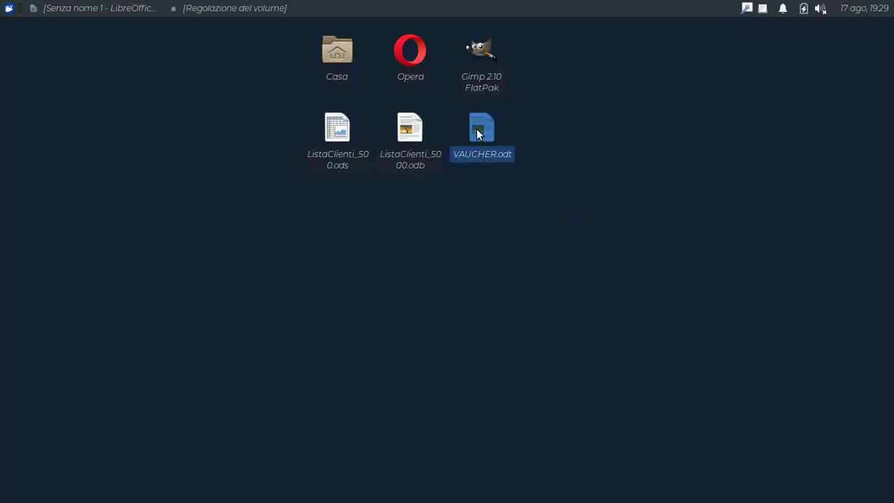
{"action": "key", "text": "shift+Delete"}
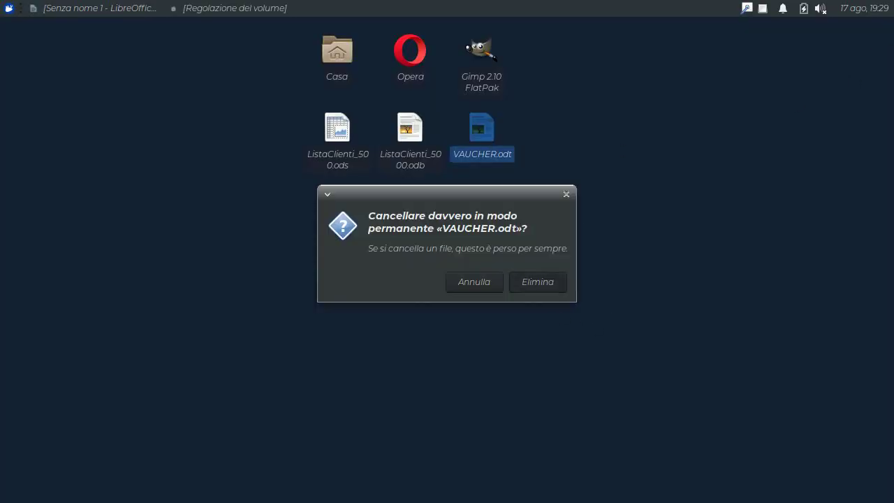
{"action": "left_click", "coordinate": [538, 281]}
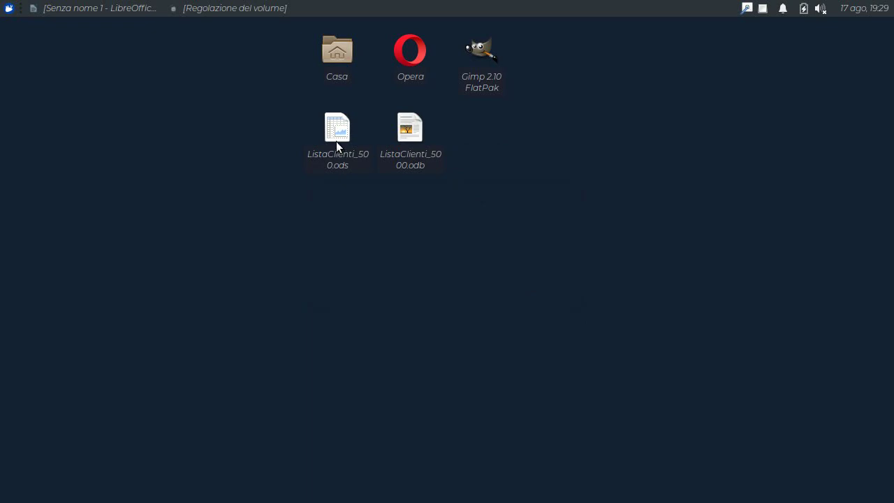
{"action": "left_click", "coordinate": [234, 8]}
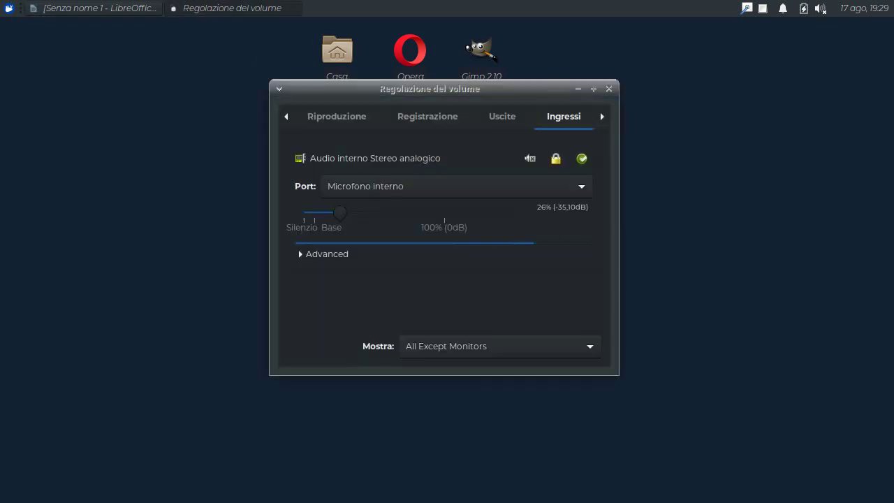
{"action": "left_click", "coordinate": [99, 8]}
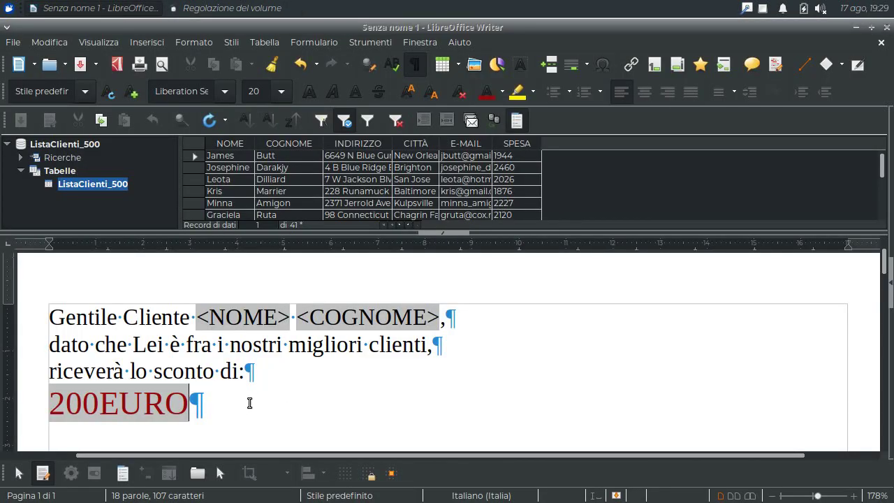
Add a new empty line after 200EURO with font size 10
{"action": "key", "text": "Return"}
{"action": "key", "text": "Return"}
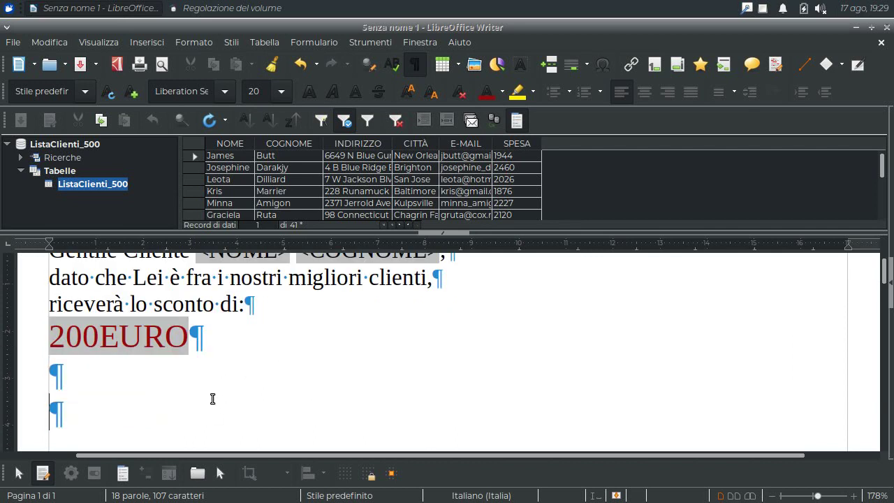
{"action": "left_click", "coordinate": [280, 91]}
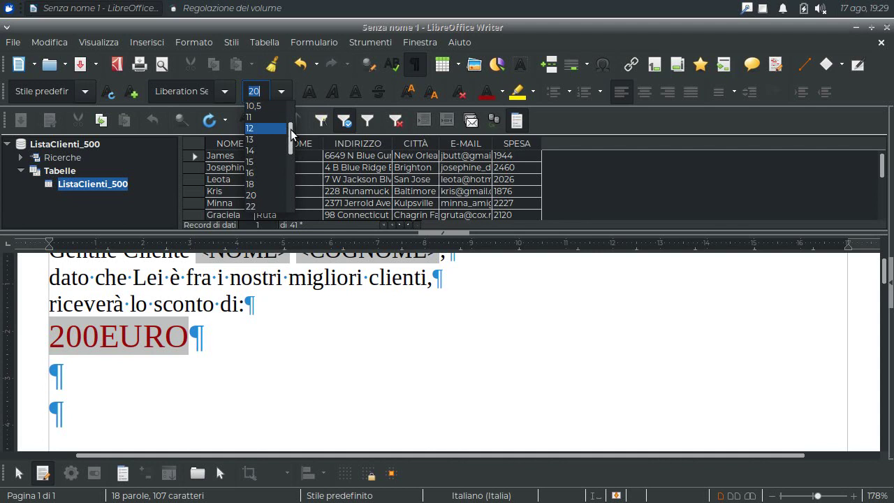
{"action": "scroll", "coordinate": [291, 130], "scroll_direction": "up", "scroll_amount": 2}
{"action": "left_click", "coordinate": [268, 118]}
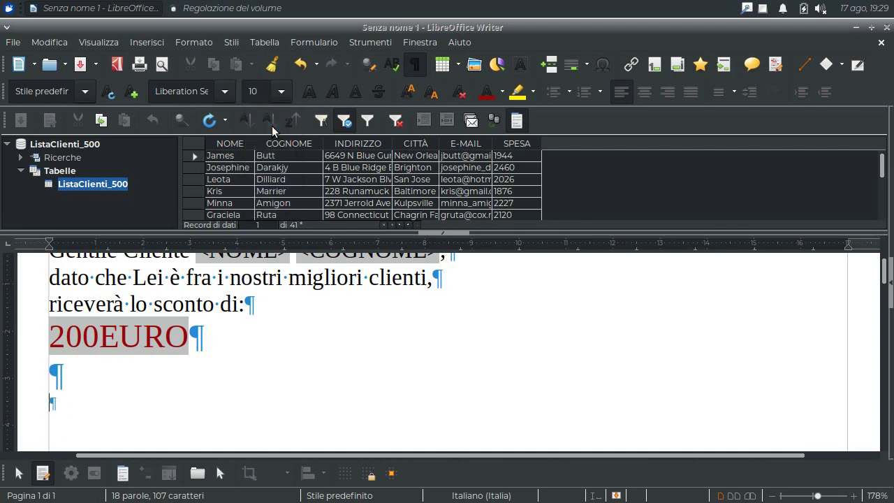
{"action": "left_click", "coordinate": [150, 42]}
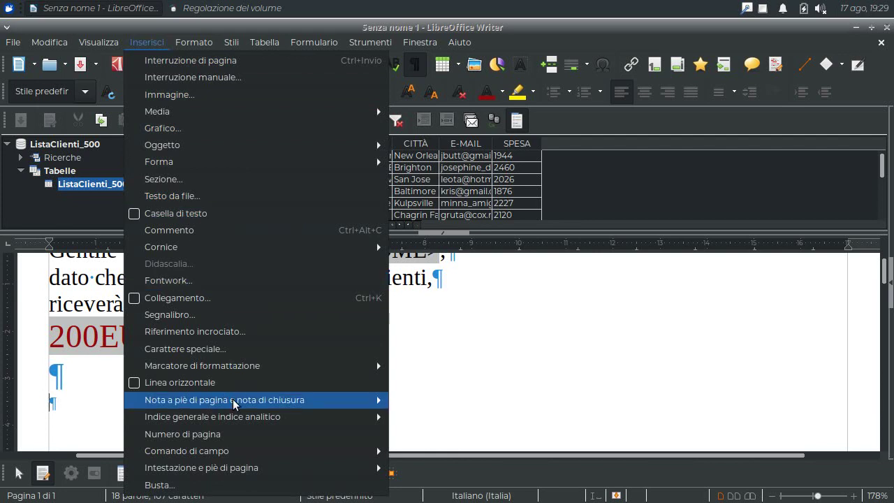
Insert the SPESA field from the ListaClienti_500 table on the letter's last line
{"action": "mouse_move", "coordinate": [272, 467]}
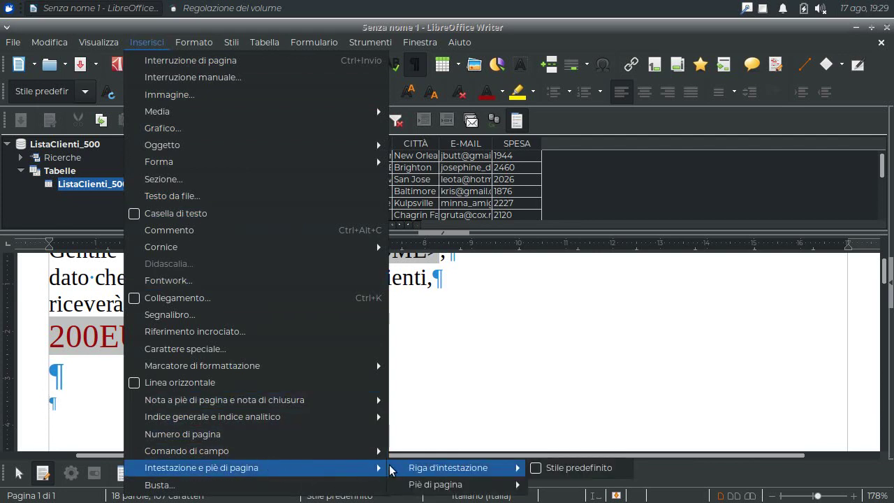
{"action": "mouse_move", "coordinate": [381, 451]}
{"action": "left_click", "coordinate": [419, 493]}
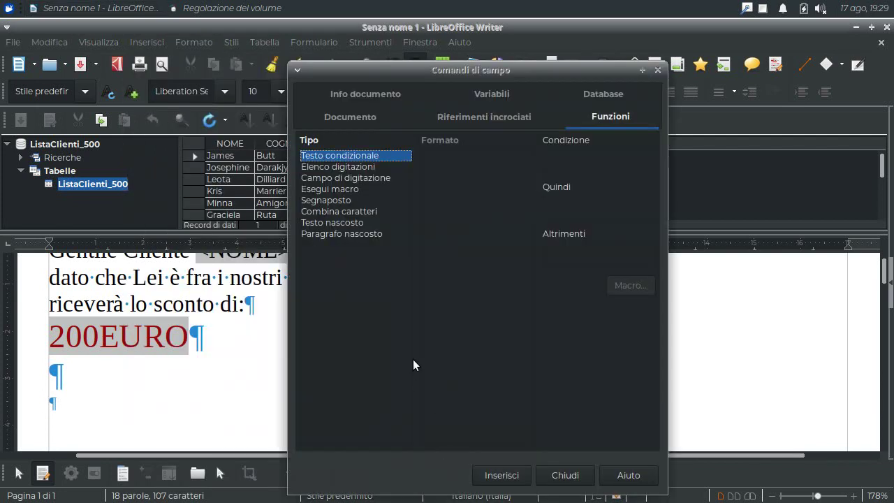
{"action": "left_click", "coordinate": [586, 93]}
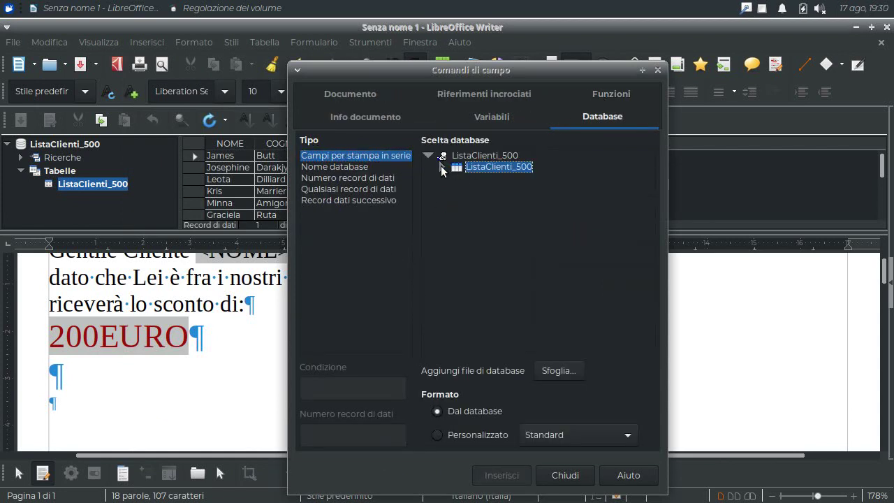
{"action": "left_click", "coordinate": [441, 167]}
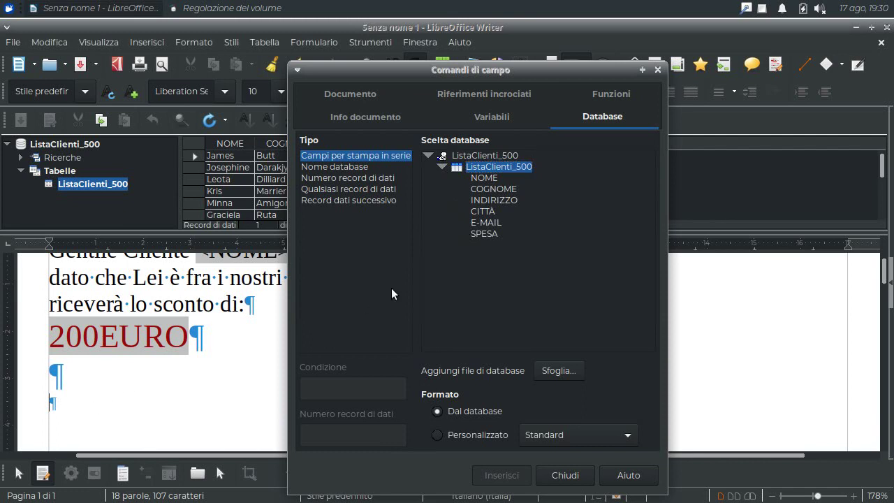
{"action": "double_click", "coordinate": [484, 234]}
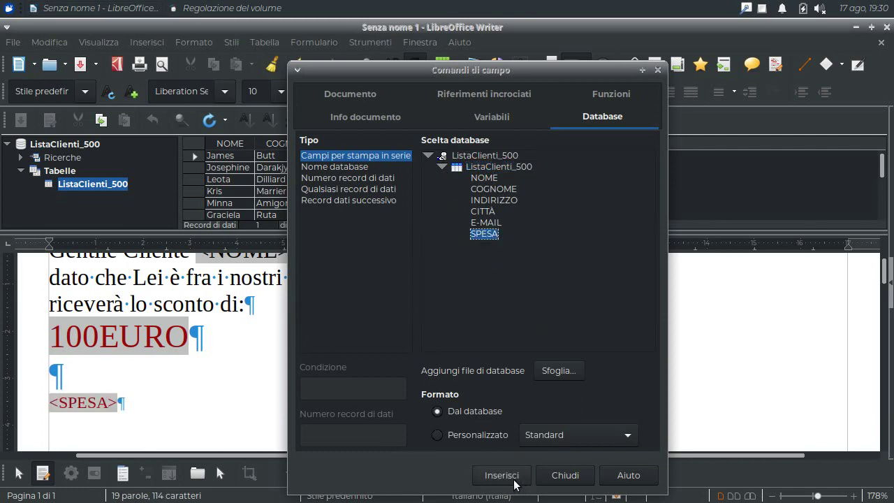
{"action": "left_click", "coordinate": [578, 481]}
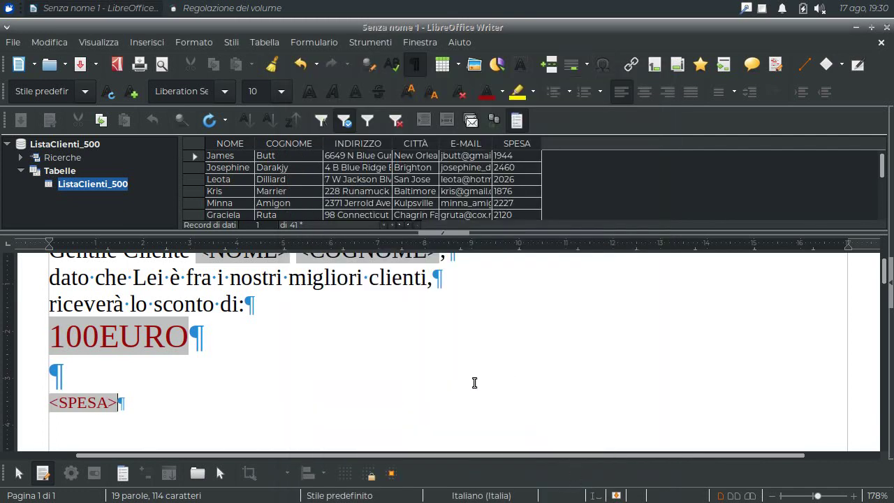
Print as a mail merge with Risultato set to File, saving it as VAUCHER2 on Scrivania
{"action": "left_click", "coordinate": [14, 43]}
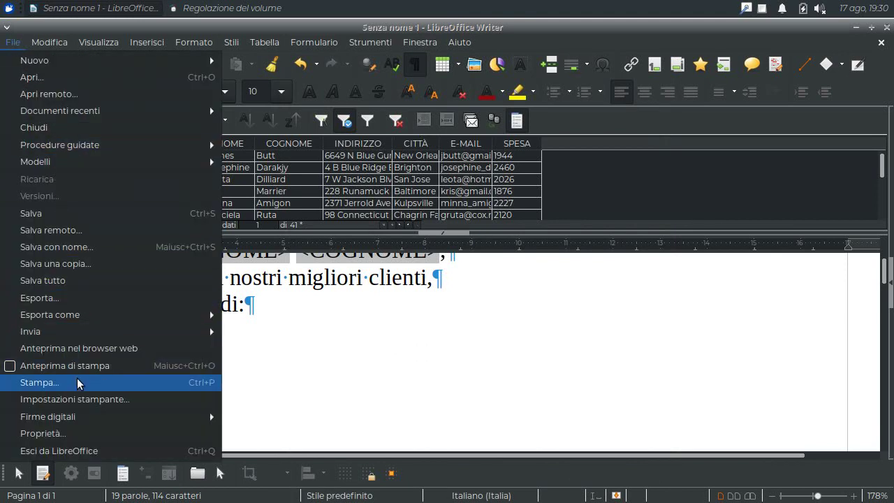
{"action": "left_click", "coordinate": [39, 382]}
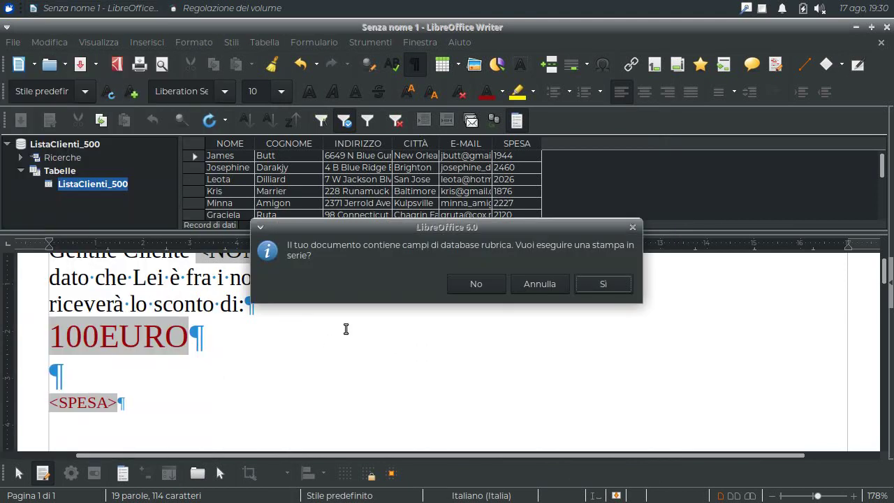
{"action": "left_click", "coordinate": [603, 284]}
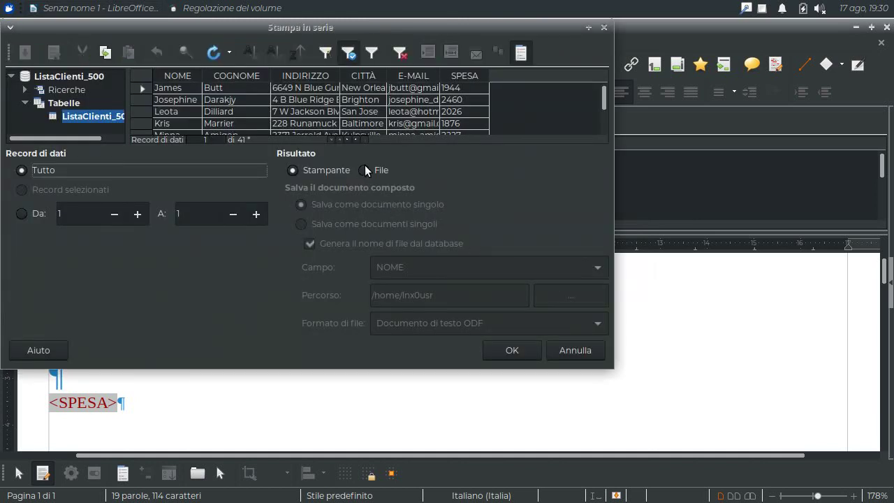
{"action": "left_click", "coordinate": [364, 169]}
{"action": "left_click", "coordinate": [511, 349]}
{"action": "type", "text": "V"}
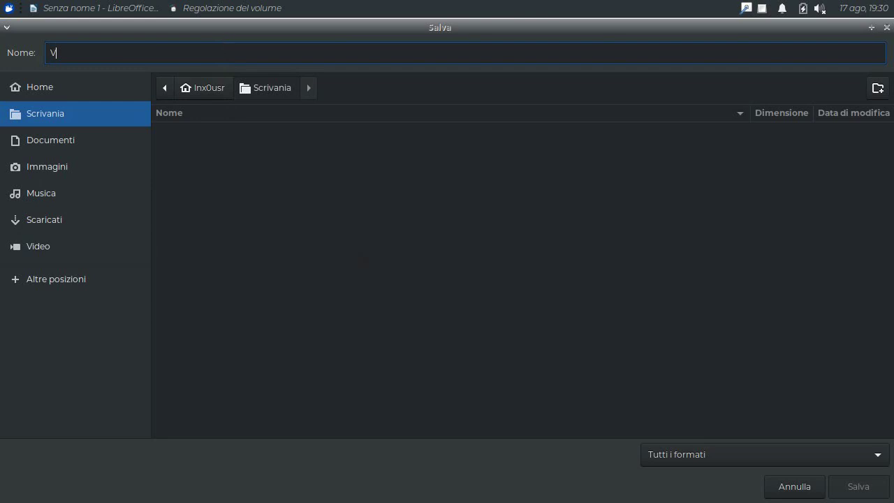
{"action": "type", "text": "AUCHER2"}
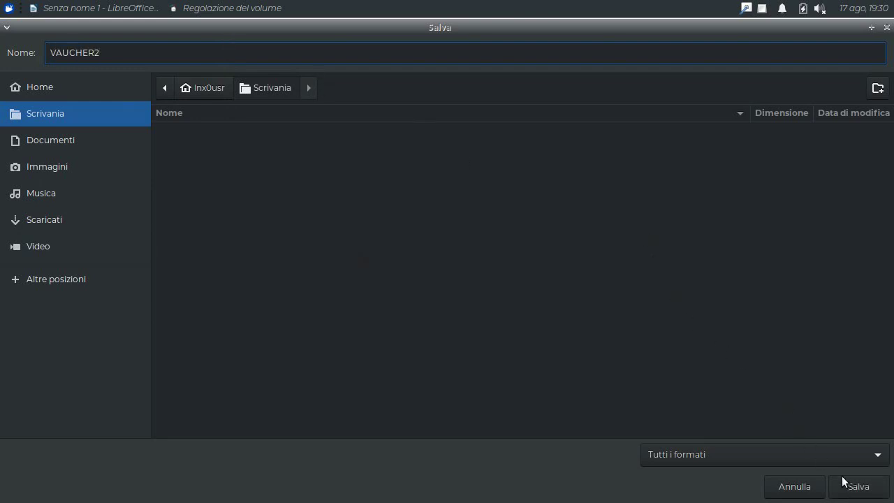
{"action": "left_click", "coordinate": [862, 493]}
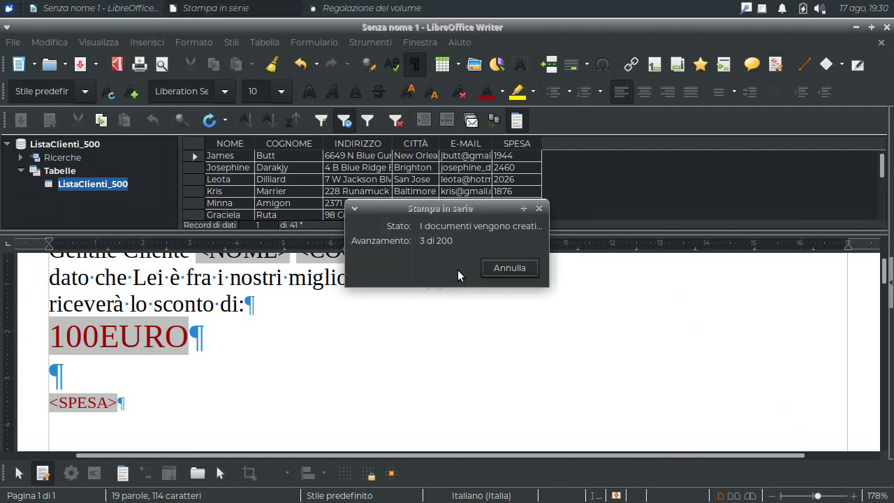
{"action": "left_click_drag", "start_coordinate": [453, 207], "coordinate": [494, 270]}
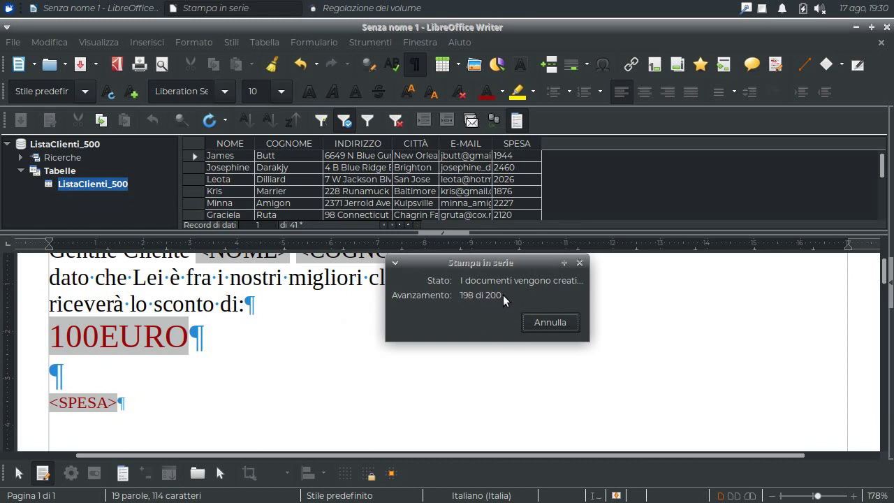
Minimize Writer and the volume window, move VAUCHER2.odt beside the other icons, and open it
{"action": "left_click", "coordinate": [856, 27]}
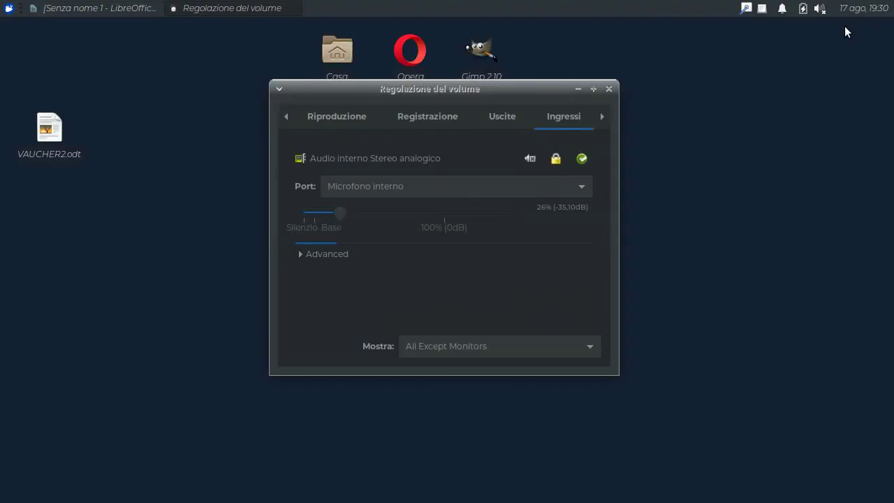
{"action": "left_click", "coordinate": [578, 88]}
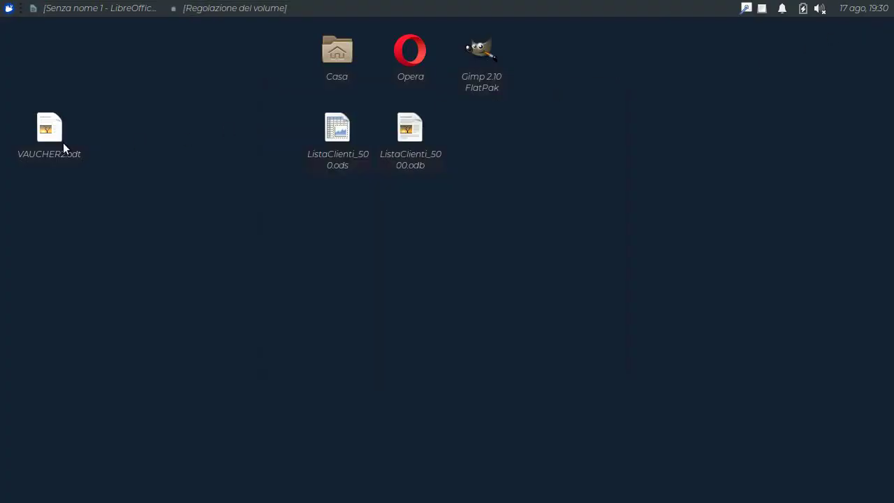
{"action": "mouse_move", "coordinate": [60, 142]}
{"action": "left_mouse_down"}
{"action": "mouse_move", "coordinate": [480, 119]}
{"action": "mouse_move", "coordinate": [486, 127]}
{"action": "left_mouse_up"}
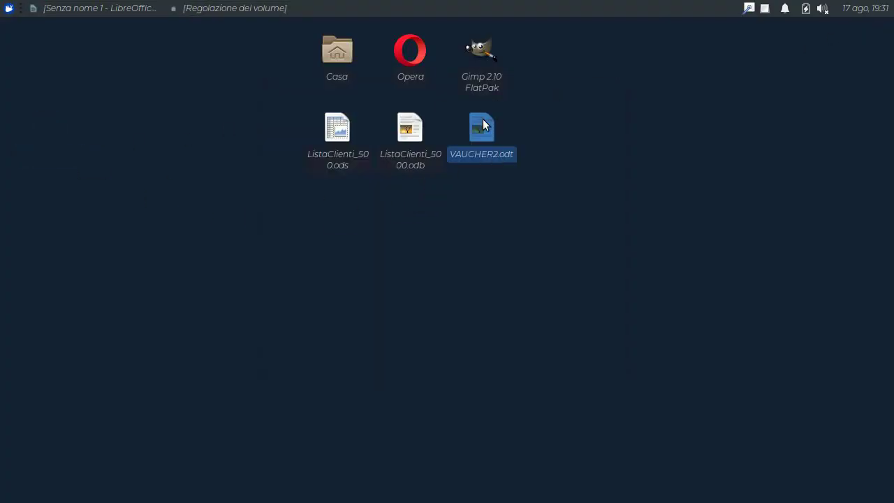
{"action": "double_click", "coordinate": [482, 124]}
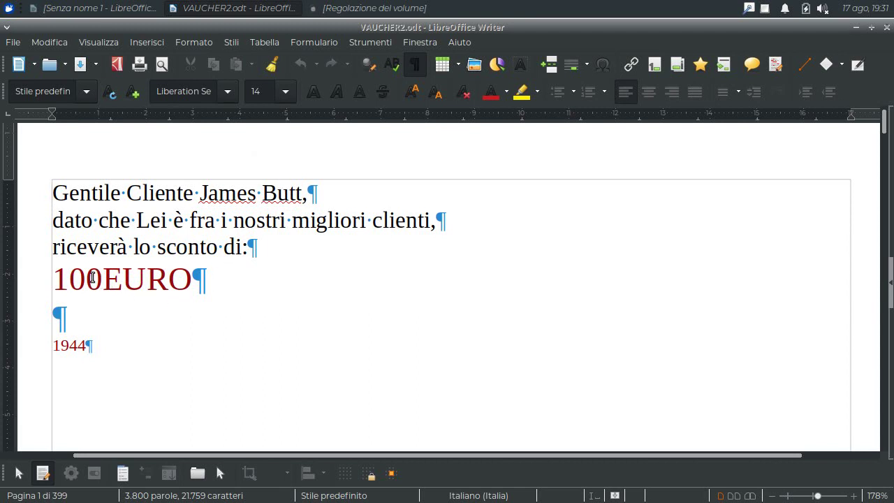
Scroll down to the second voucher and check the customer's surname
{"action": "scroll", "coordinate": [93, 277], "scroll_direction": "down", "scroll_amount": 3}
{"action": "scroll", "coordinate": [95, 276], "scroll_direction": "down", "scroll_amount": 3}
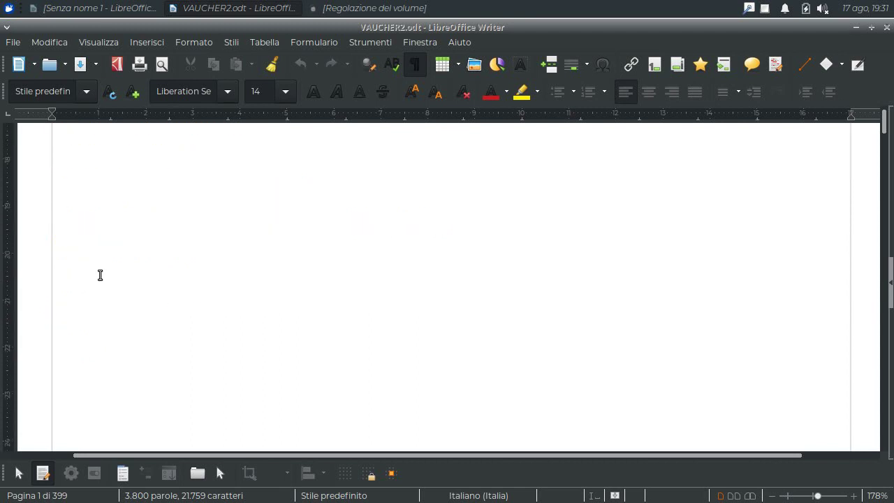
{"action": "scroll", "coordinate": [99, 273], "scroll_direction": "down", "scroll_amount": 3}
{"action": "scroll", "coordinate": [99, 274], "scroll_direction": "down", "scroll_amount": 2}
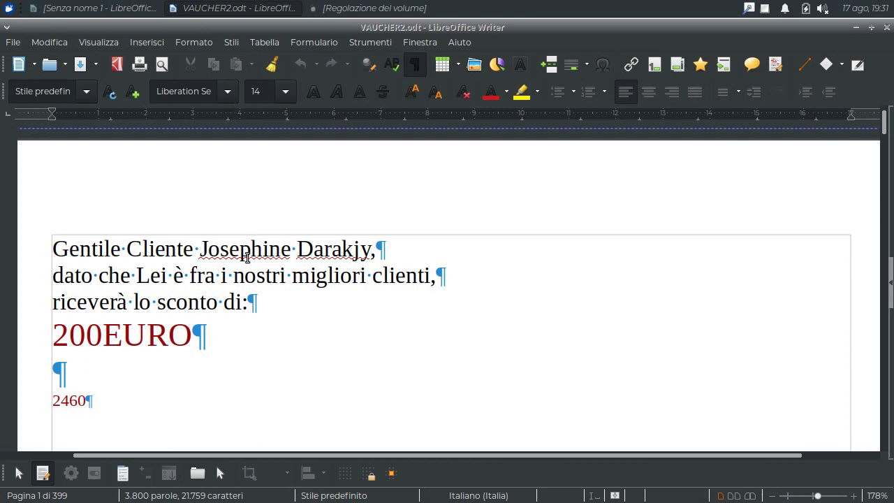
{"action": "left_click", "coordinate": [336, 253]}
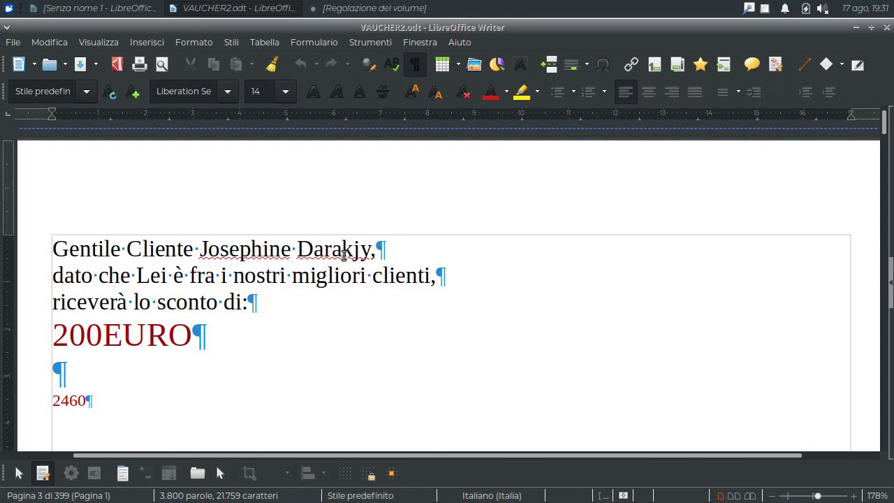
{"action": "left_click", "coordinate": [324, 248]}
Scroll through further vouchers checking their discounts and SPESA amounts, then minimize Writer
{"action": "scroll", "coordinate": [134, 354], "scroll_direction": "down", "scroll_amount": 5}
{"action": "scroll", "coordinate": [114, 365], "scroll_direction": "down", "scroll_amount": 5}
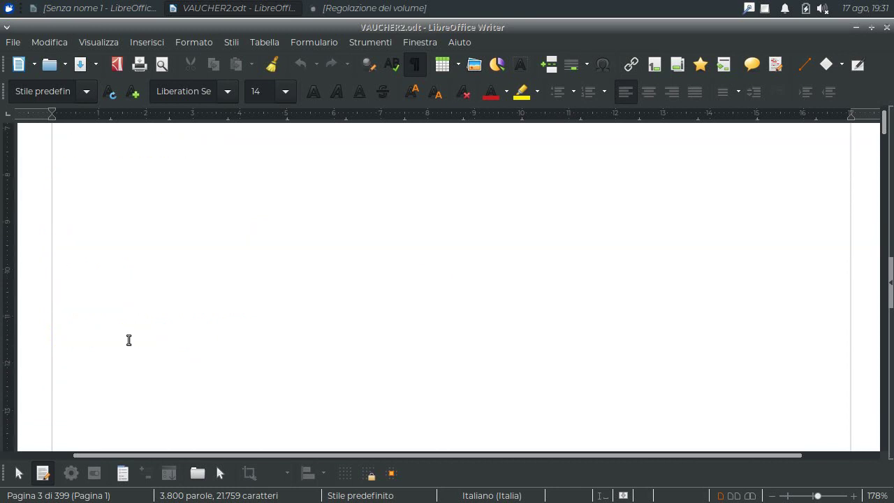
{"action": "scroll", "coordinate": [125, 333], "scroll_direction": "down", "scroll_amount": 5}
{"action": "scroll", "coordinate": [128, 331], "scroll_direction": "down", "scroll_amount": 5}
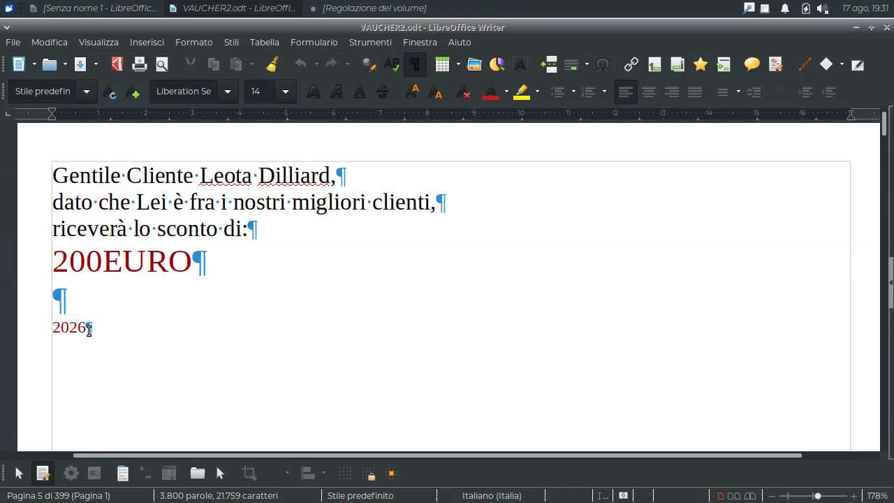
{"action": "scroll", "coordinate": [98, 275], "scroll_direction": "down", "scroll_amount": 5}
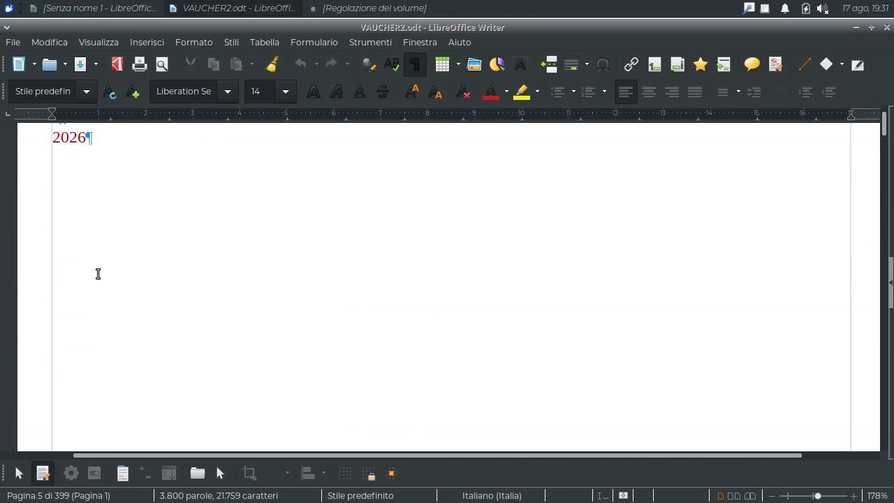
{"action": "scroll", "coordinate": [102, 279], "scroll_direction": "down", "scroll_amount": 3}
{"action": "scroll", "coordinate": [104, 280], "scroll_direction": "down", "scroll_amount": 5}
{"action": "scroll", "coordinate": [104, 280], "scroll_direction": "down", "scroll_amount": 3}
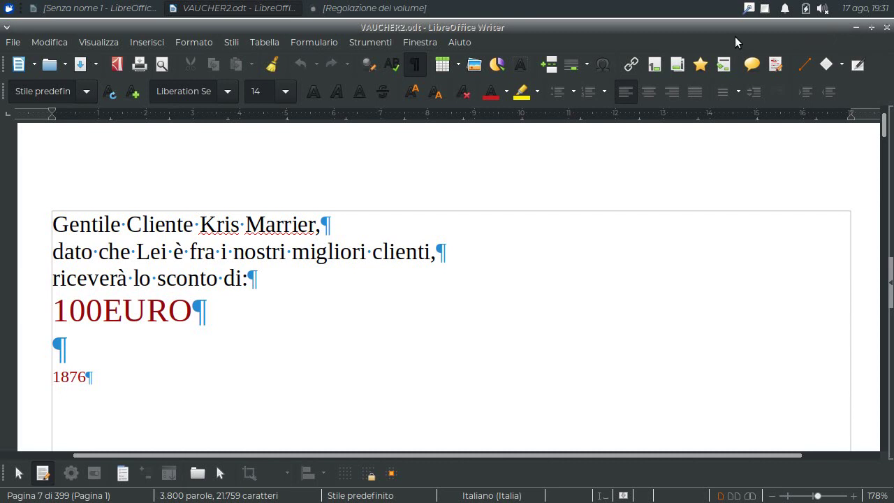
{"action": "left_click", "coordinate": [857, 27]}
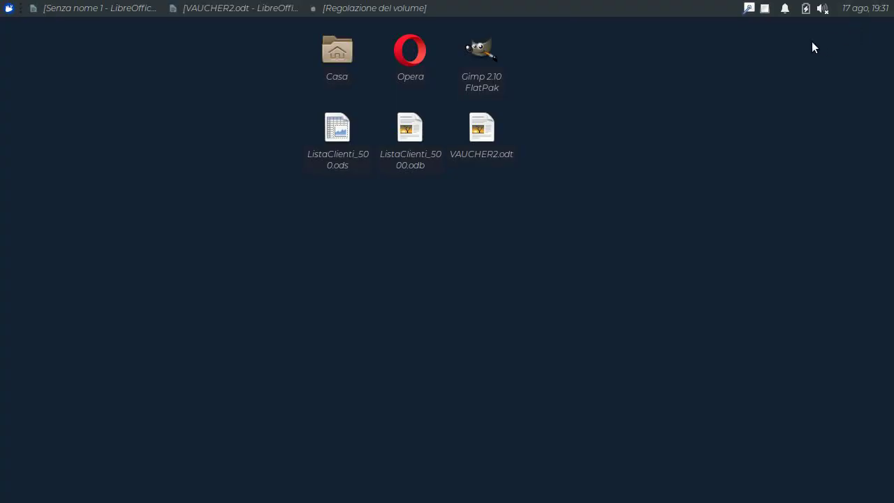